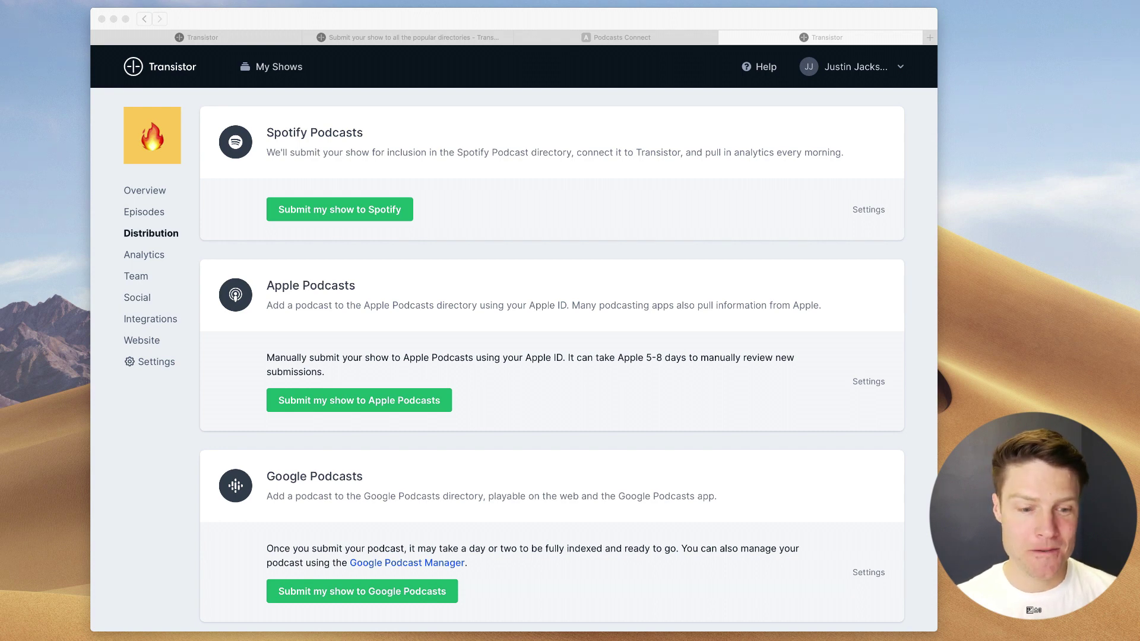
Open the browser tab with the help article on submitting to popular podcast directories.
left_click(665, 578)
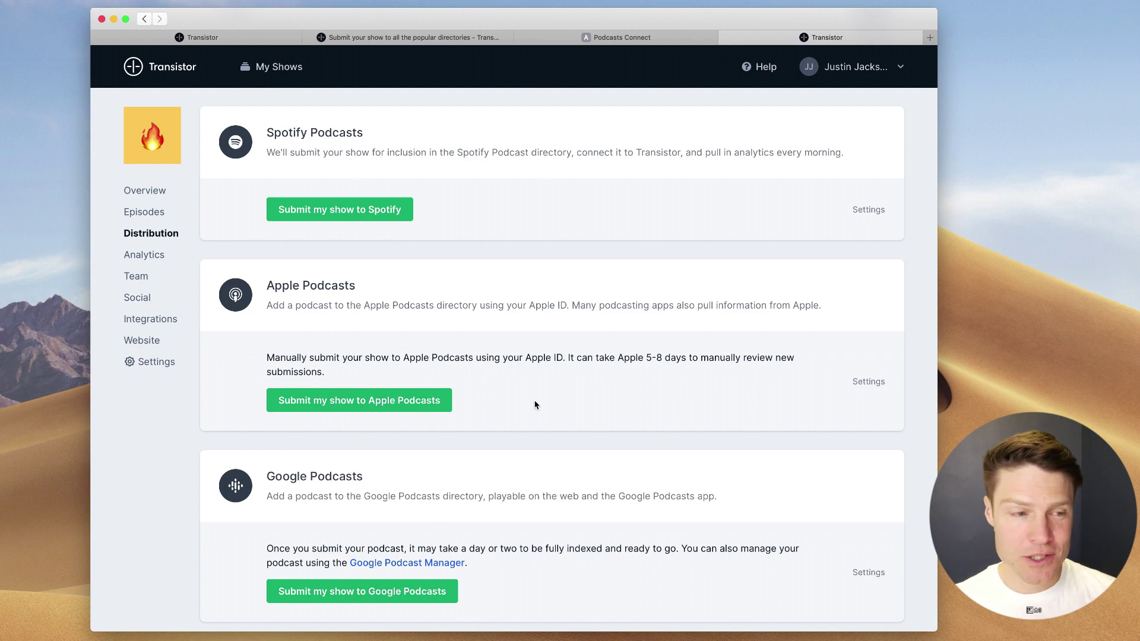
scroll(614, 471, "down", 3)
scroll(593, 466, "down", 8)
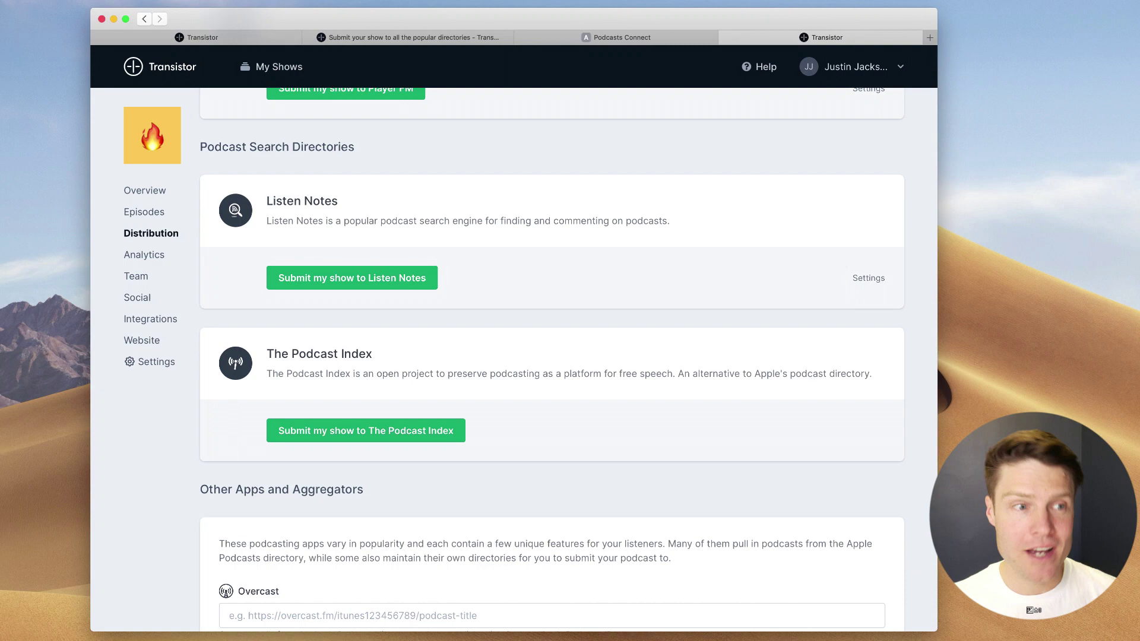
left_click(415, 37)
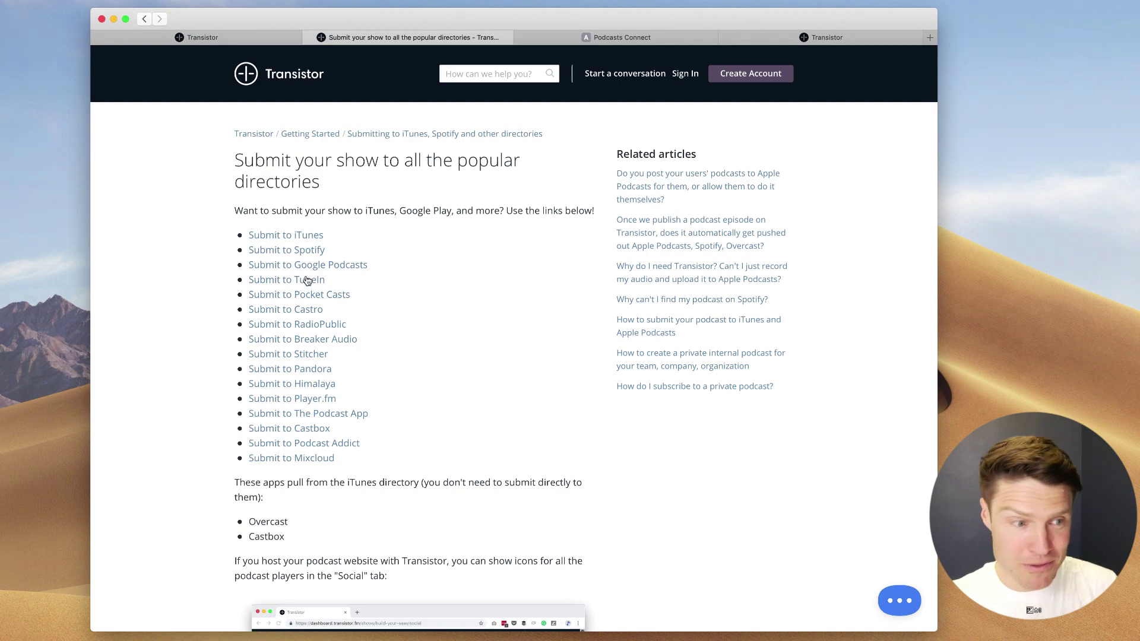
Open TuneIn's add-a-podcast instructions from the article, then return to the Transistor tab.
left_click(307, 281)
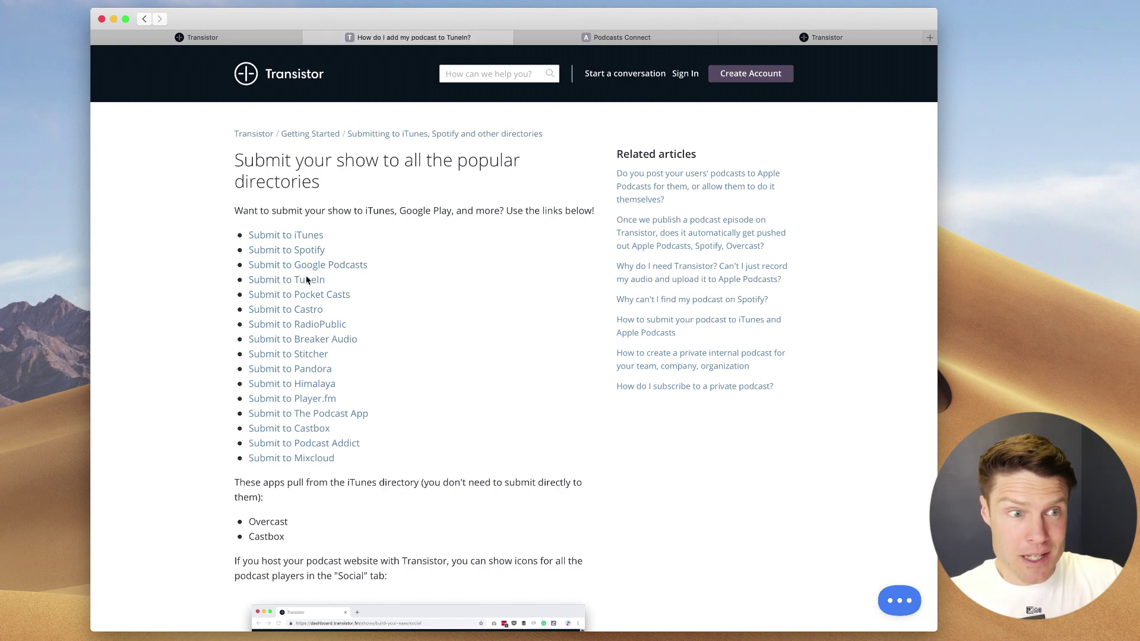
scroll(533, 402, "down", 5)
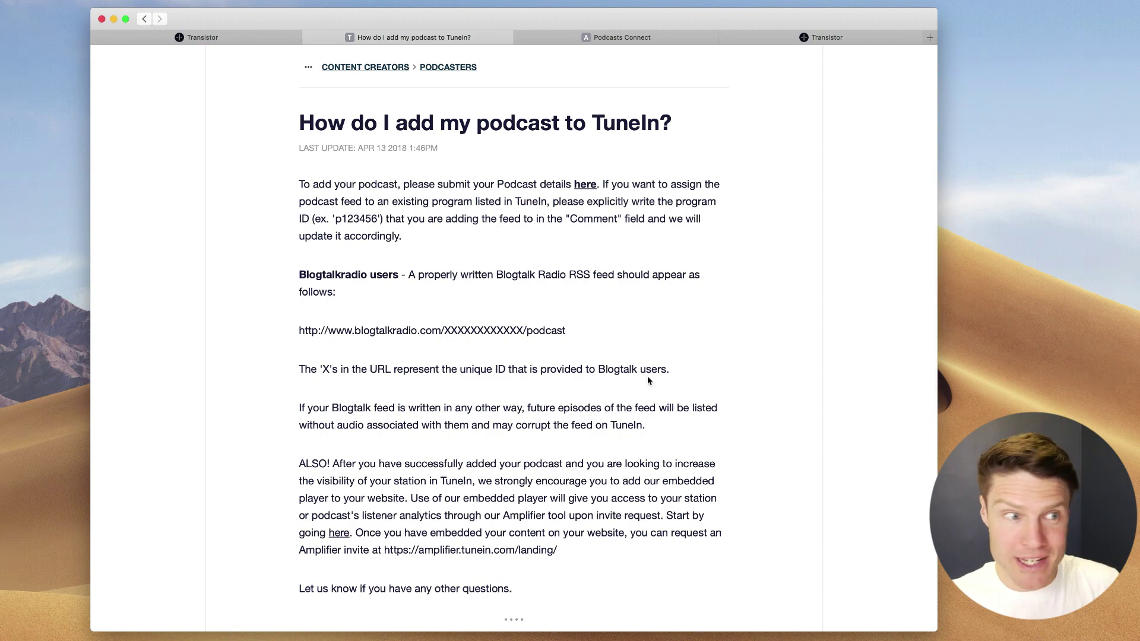
key("ctrl+Tab")
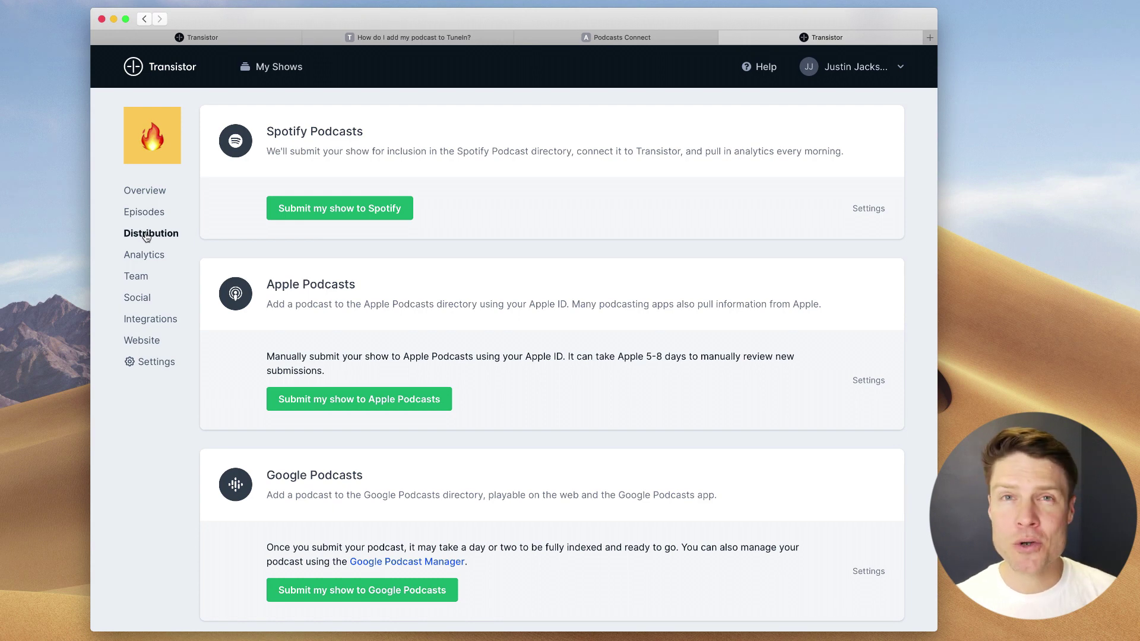
Show Hot Stuff's Distribution page with its RSS feed and requirements checklist.
left_click(195, 38)
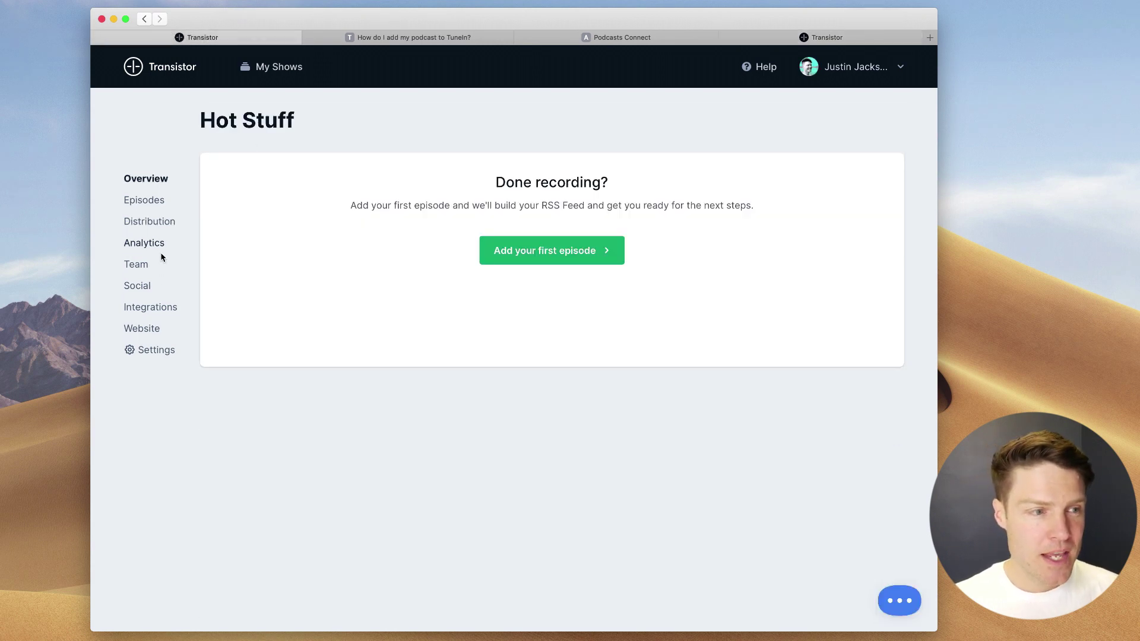
left_click(162, 224)
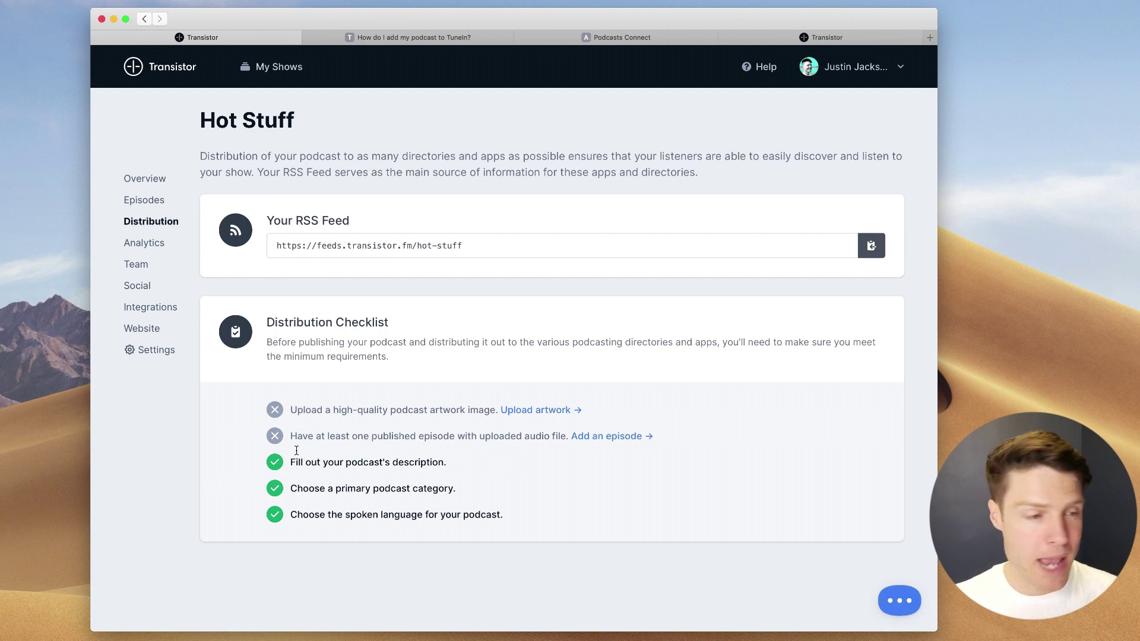
Upload hot-stuff.jpg as Hot Stuff's podcast artwork in the show settings.
left_click(157, 349)
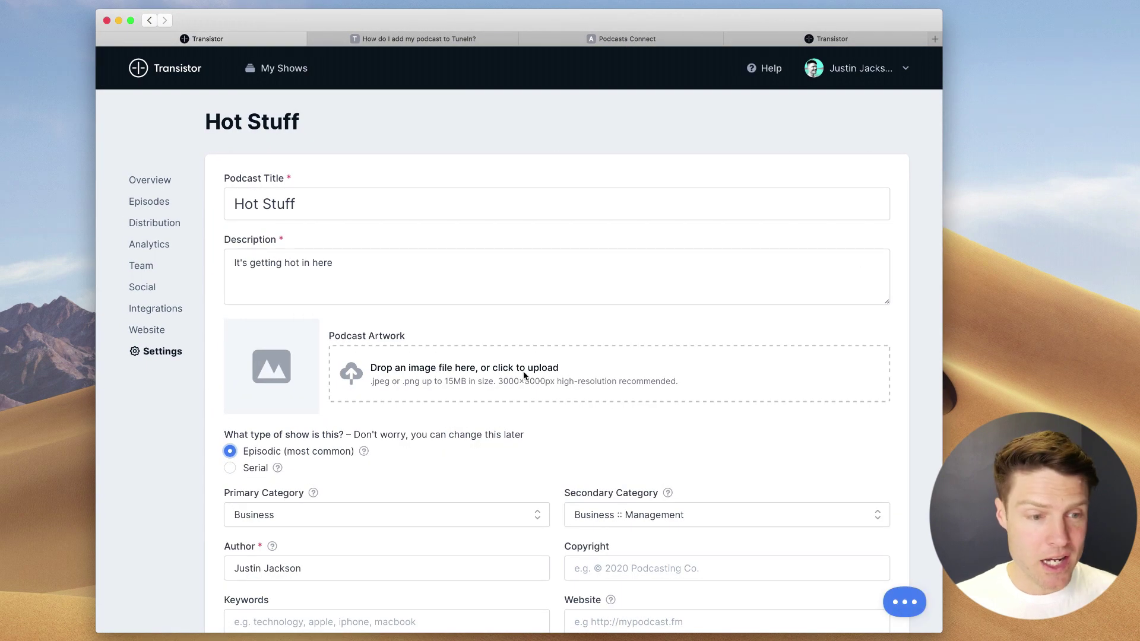
left_click(518, 373)
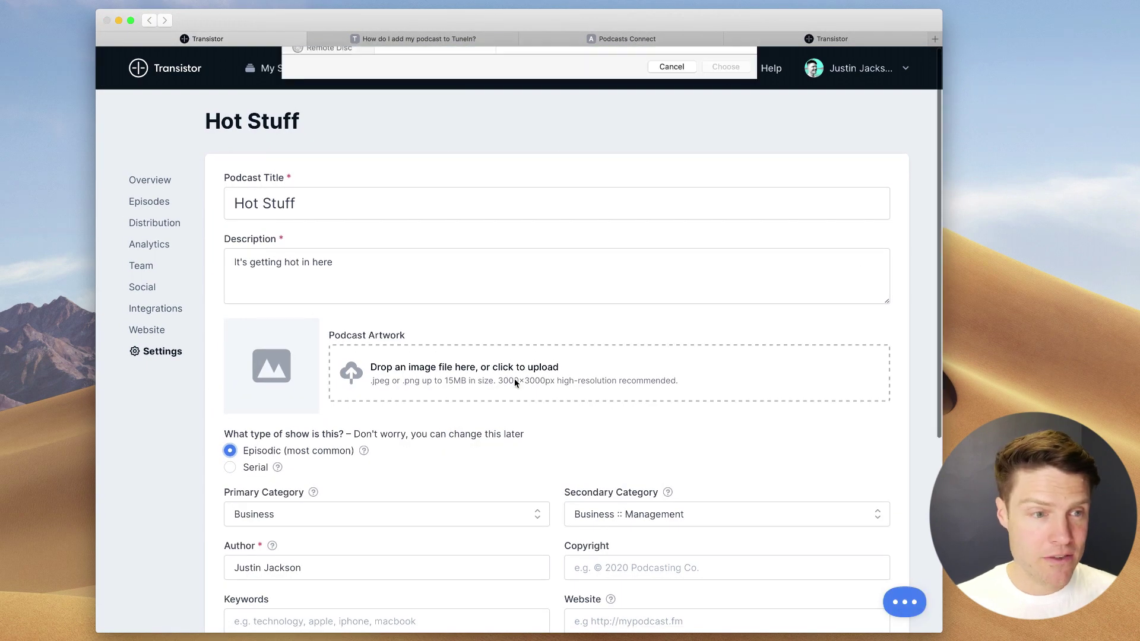
left_click(405, 92)
left_click(724, 300)
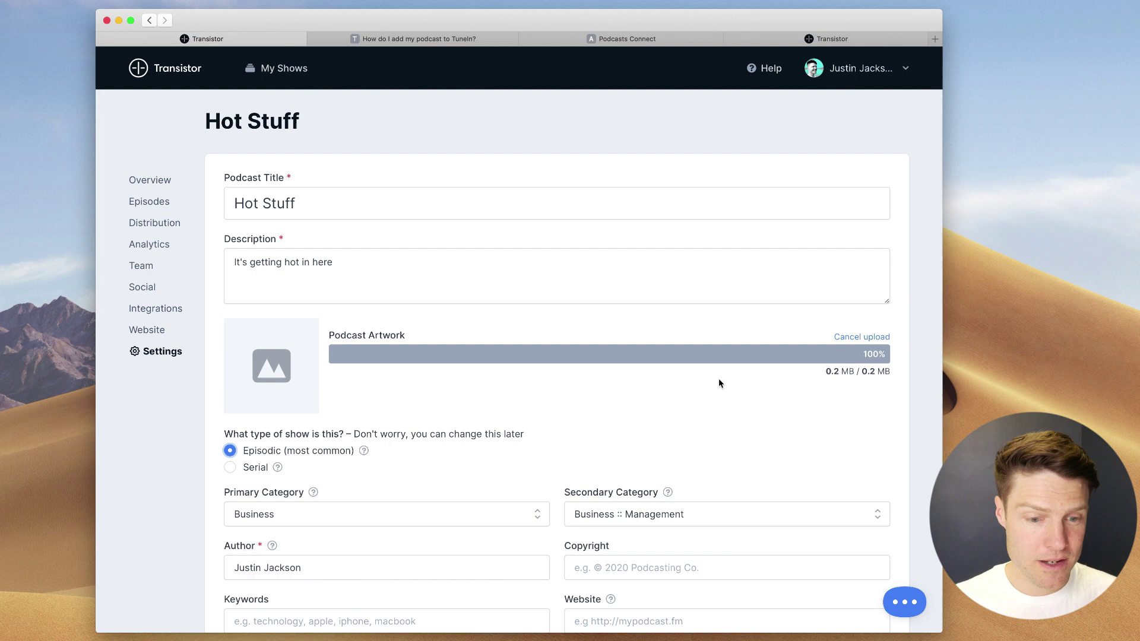
scroll(719, 379, "down", 5)
scroll(534, 357, "down", 3)
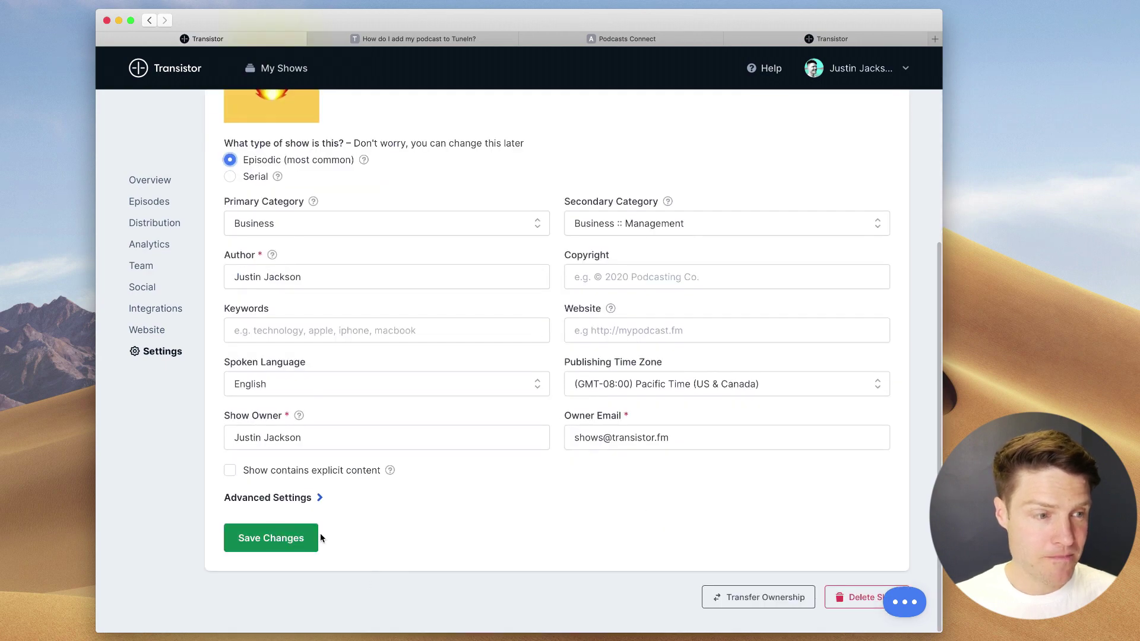
left_click(270, 536)
Create Hot Stuff's first episode 'Here it is' with fire.mp3 and publish it now.
left_click(557, 251)
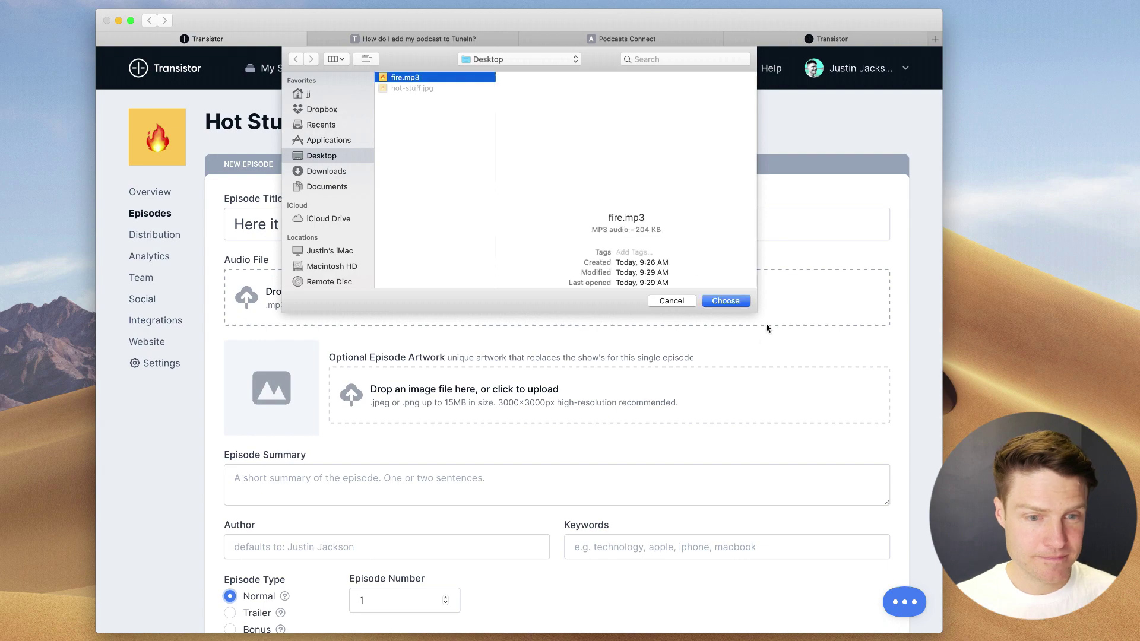
left_click(726, 300)
scroll(667, 481, "down", 10)
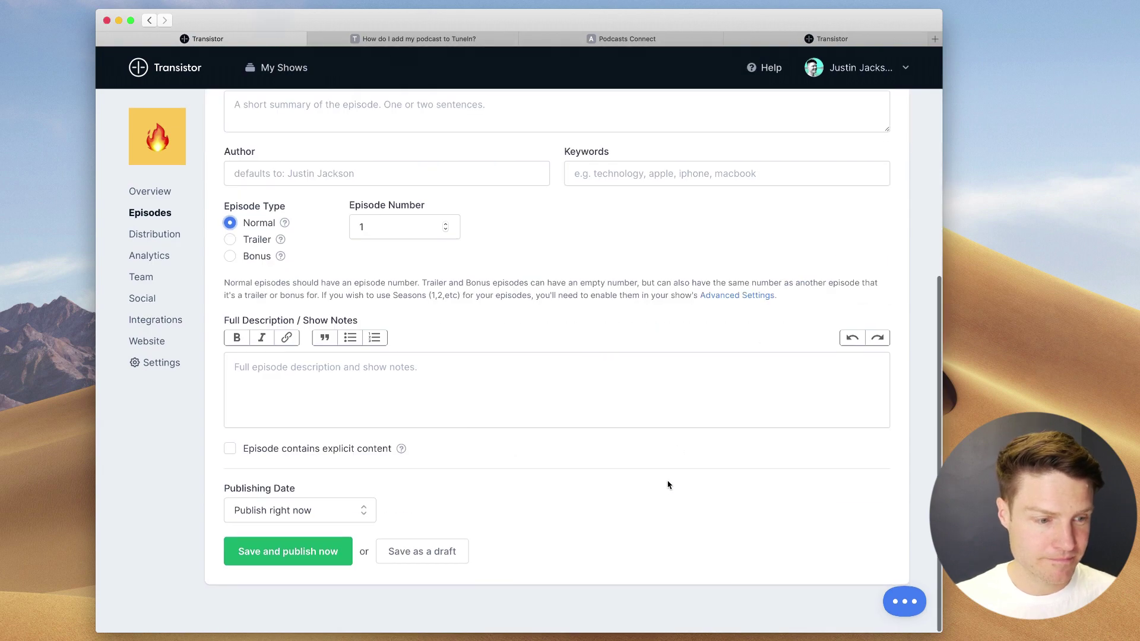
left_click(287, 553)
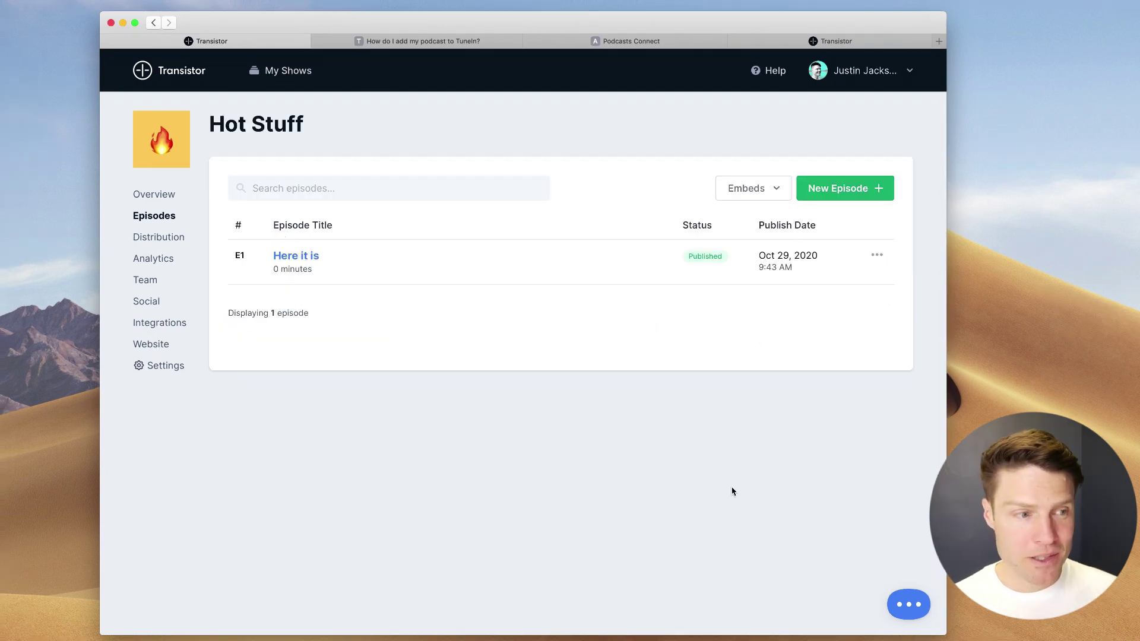
Submit Hot Stuff to Spotify from its Distribution page.
left_click(159, 237)
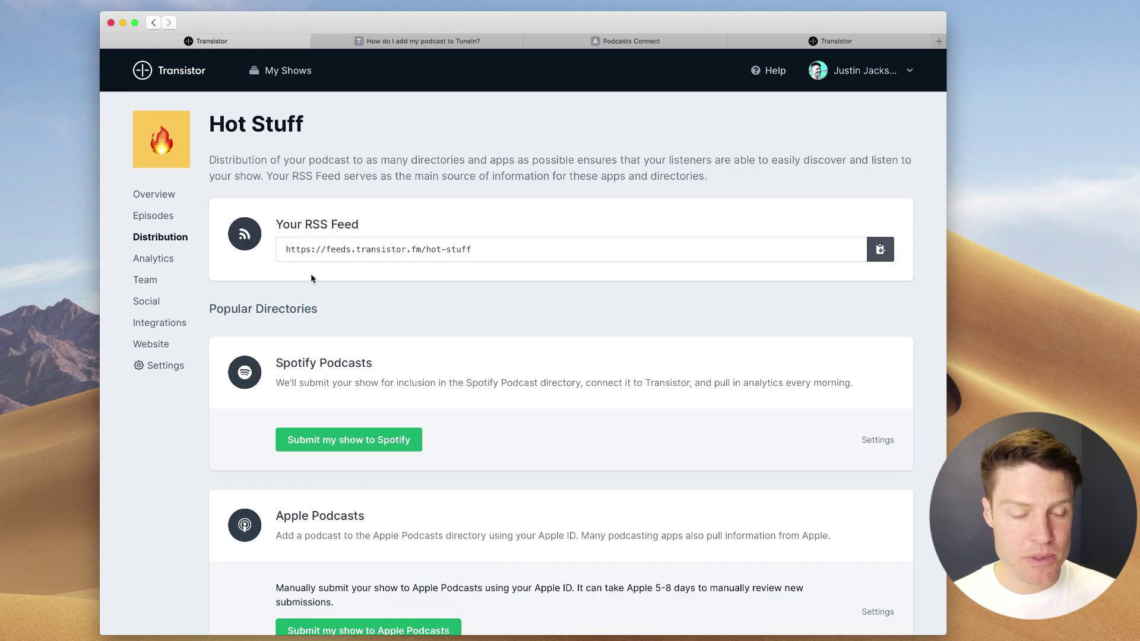
scroll(461, 255, "down", 1)
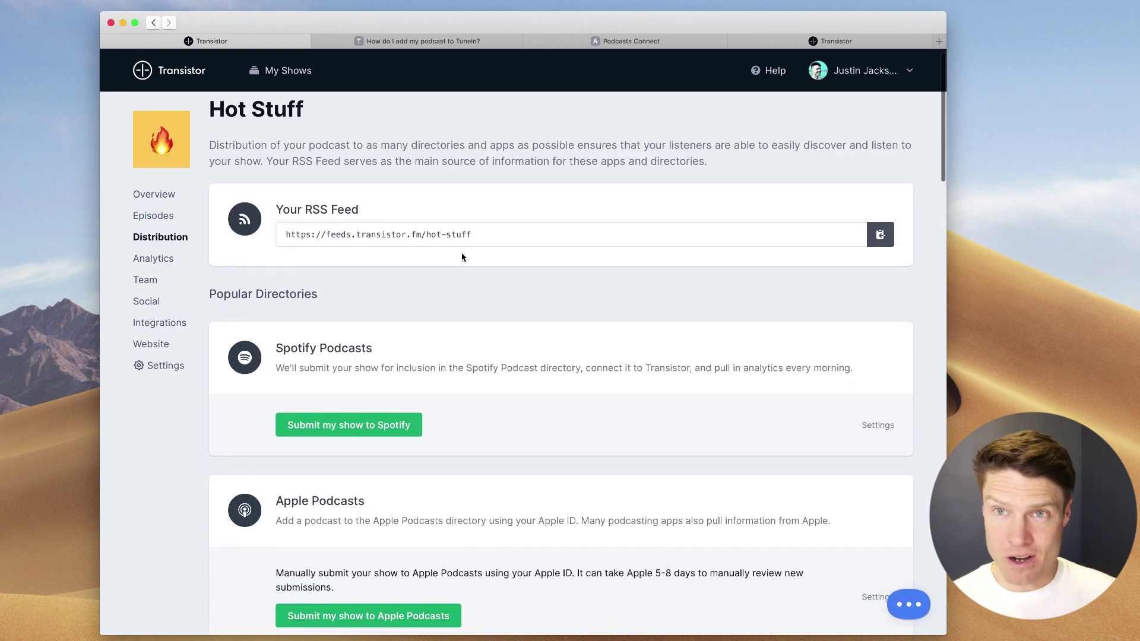
scroll(462, 330, "down", 3)
scroll(462, 334, "down", 3)
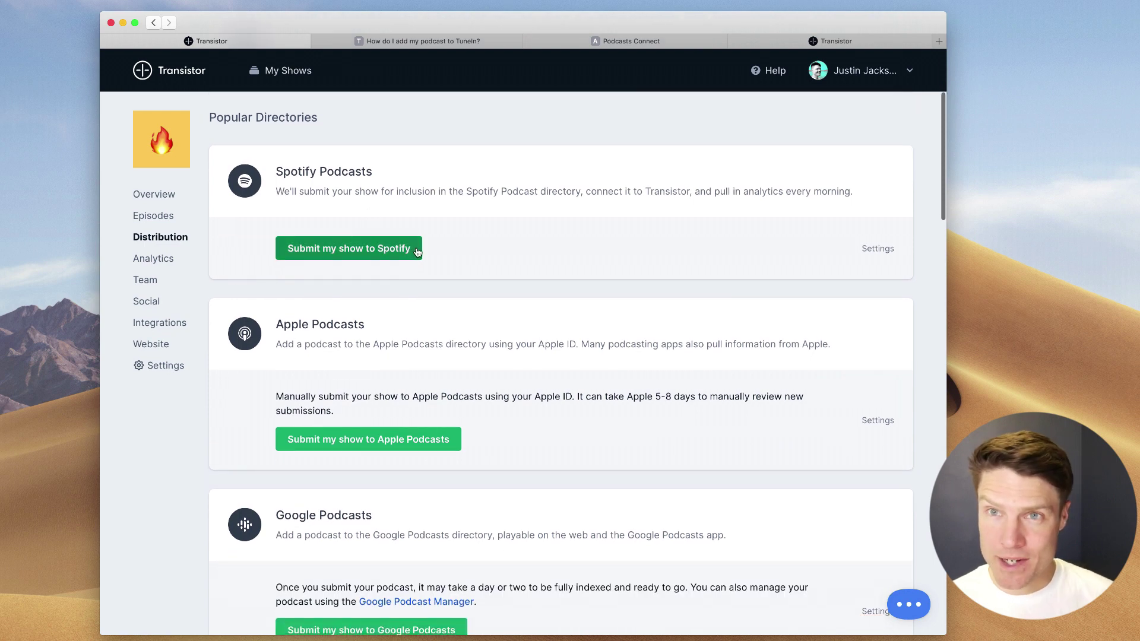
left_click(365, 250)
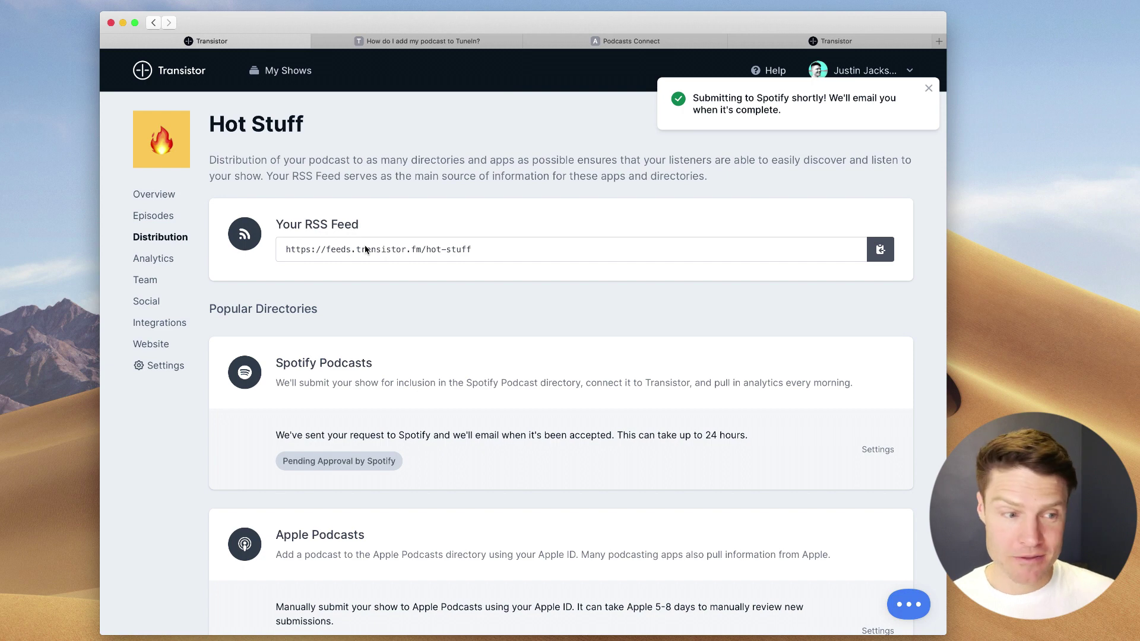
scroll(402, 457, "down", 1)
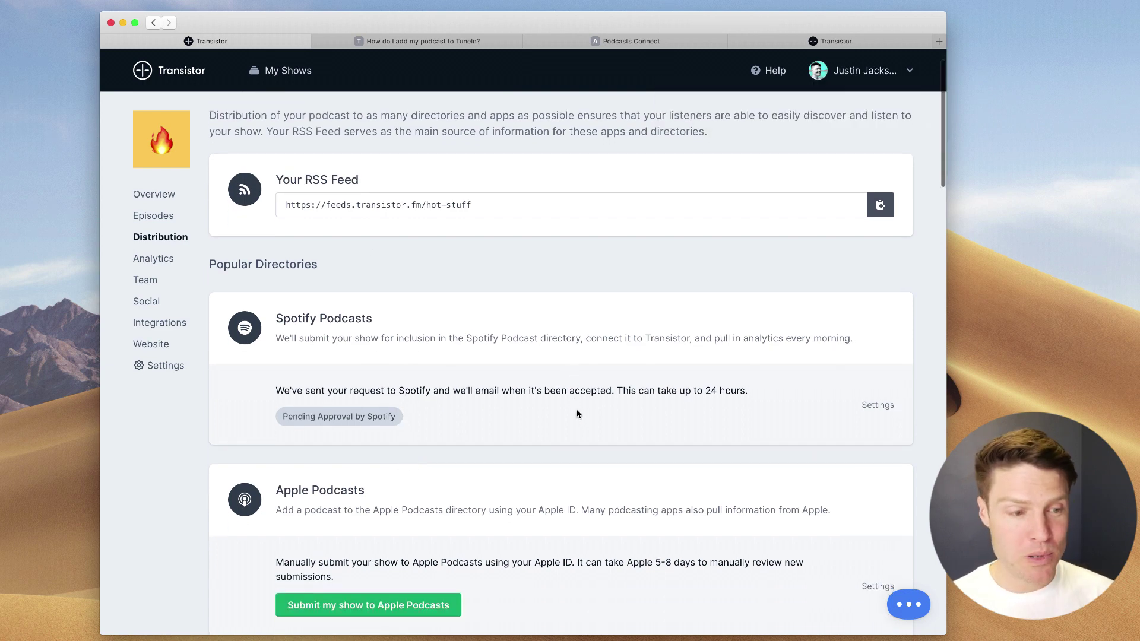
scroll(569, 378, "down", 2)
scroll(570, 410, "down", 2)
scroll(570, 428, "down", 1)
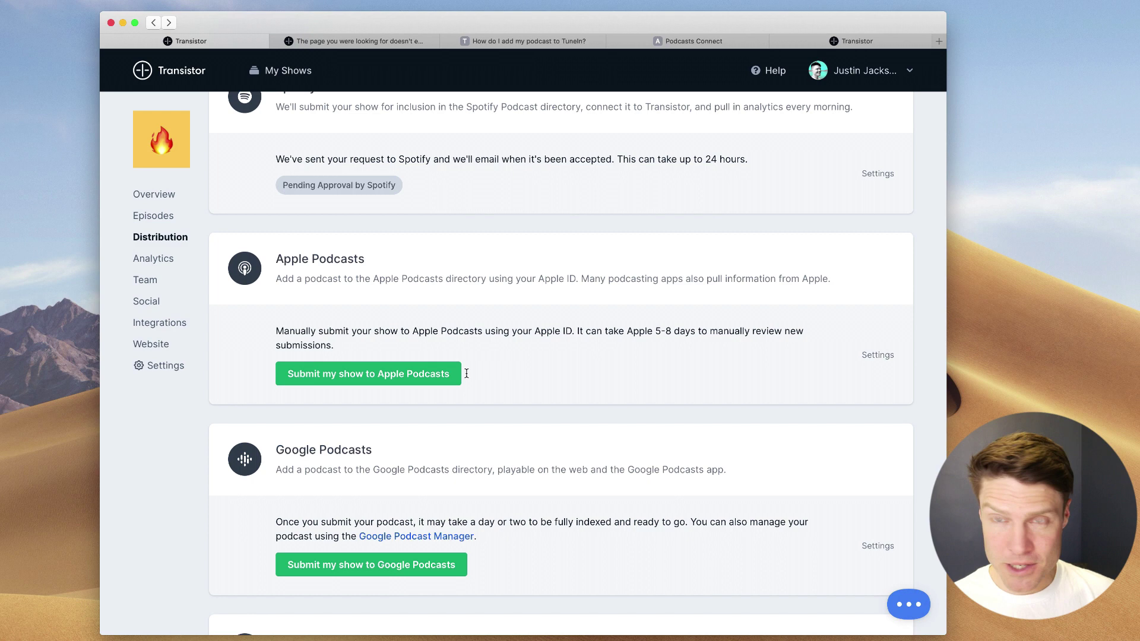
Validate Hot Stuff's RSS feed in Podcasts Connect and submit it to Apple Podcasts.
left_click(686, 41)
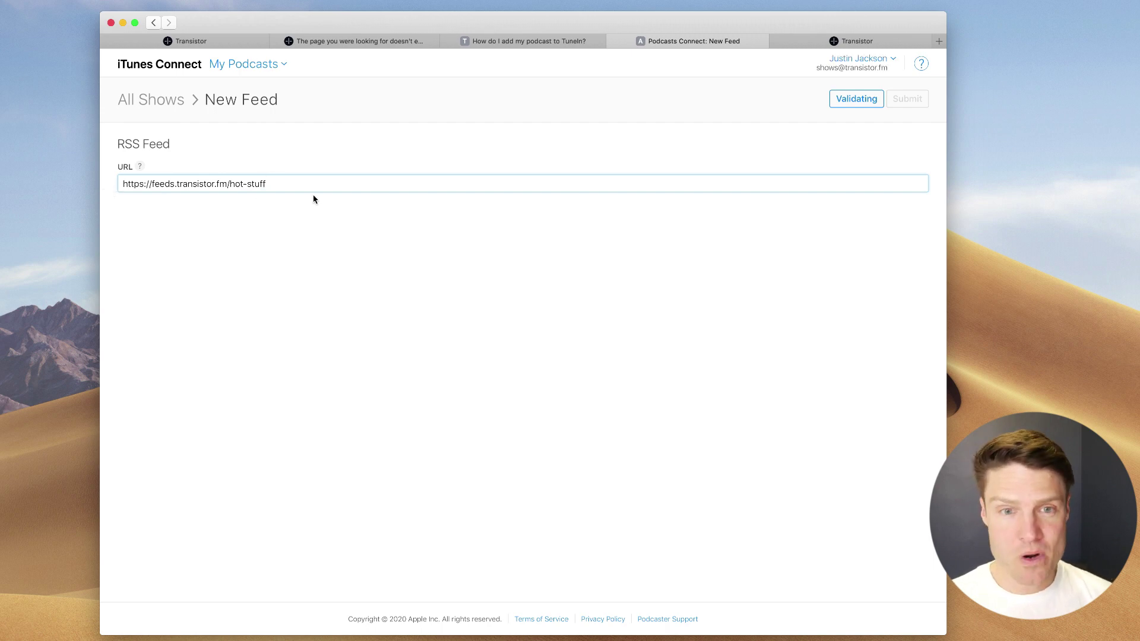
left_click(868, 100)
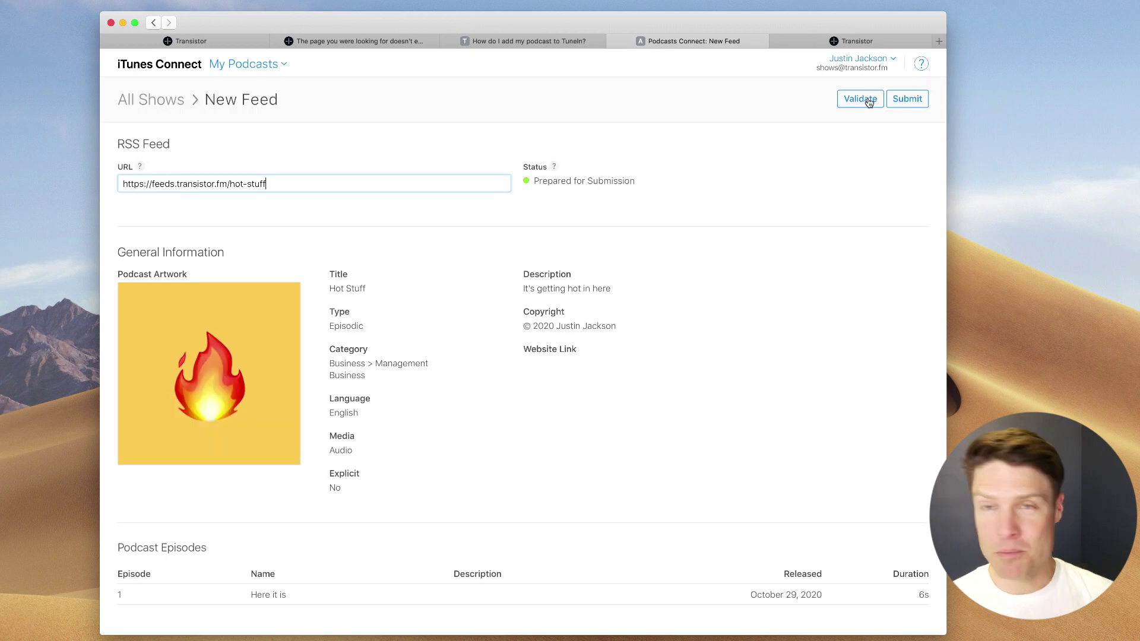
left_click(904, 102)
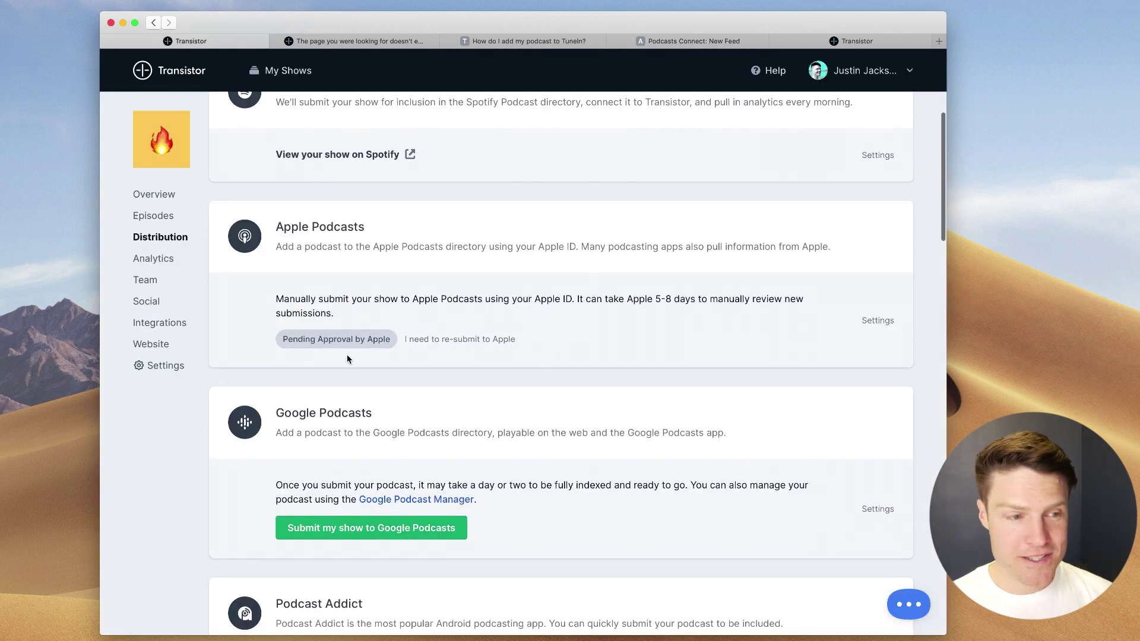
scroll(328, 346, "down", 1)
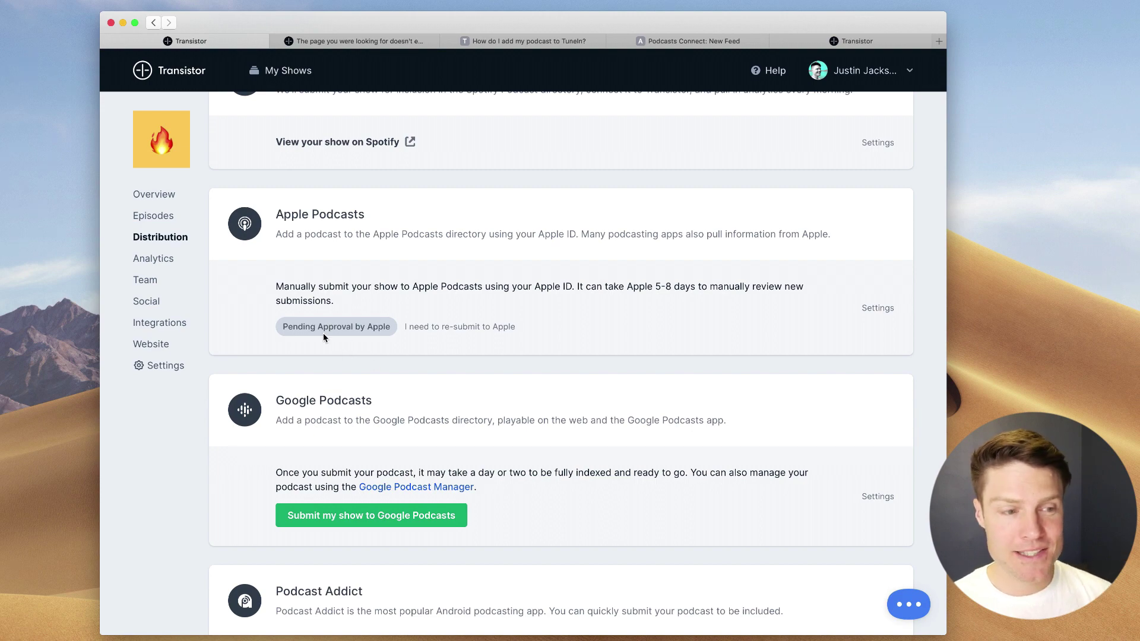
scroll(365, 348, "down", 3)
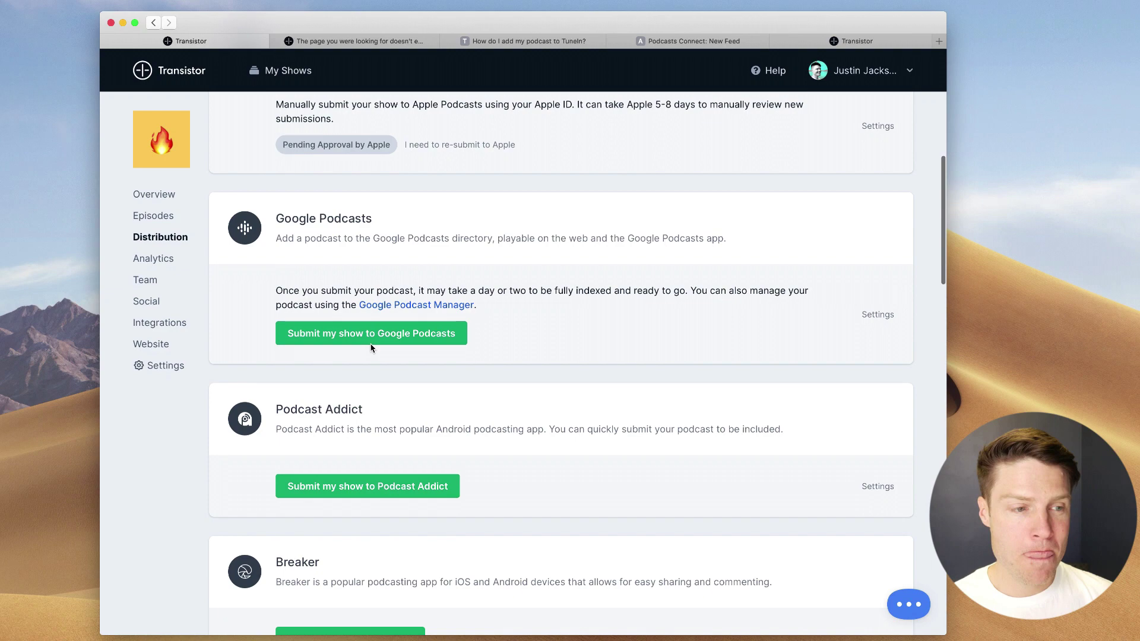
Submit Hot Stuff to Google Podcasts, Podcast Addict, Breaker and Player FM.
left_click(422, 337)
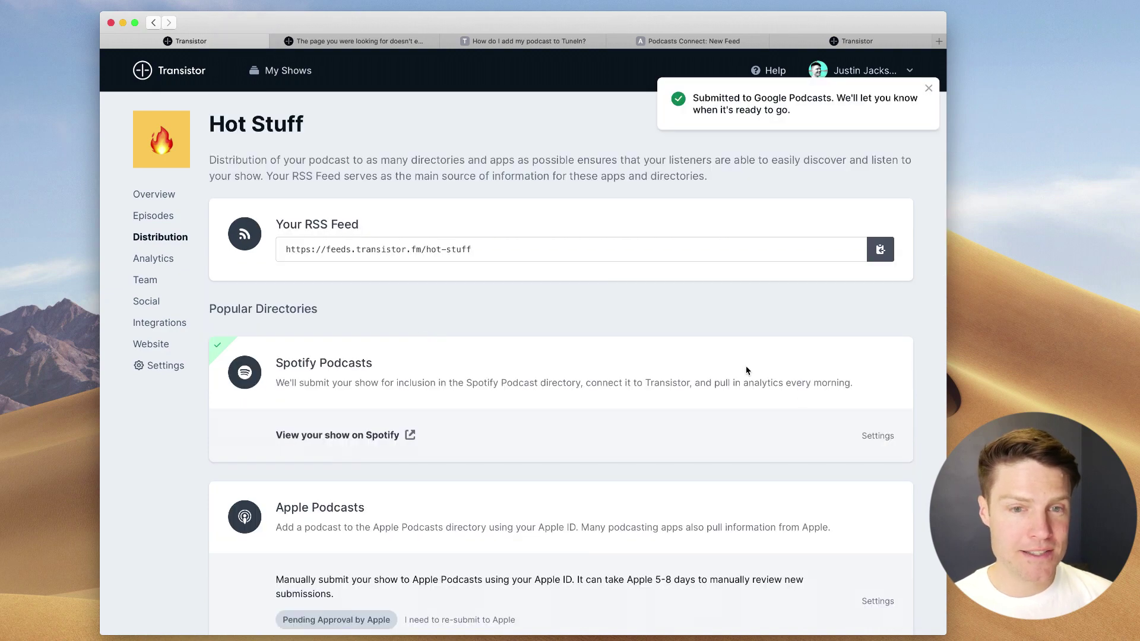
scroll(647, 419, "down", 5)
scroll(648, 419, "down", 5)
scroll(647, 418, "down", 5)
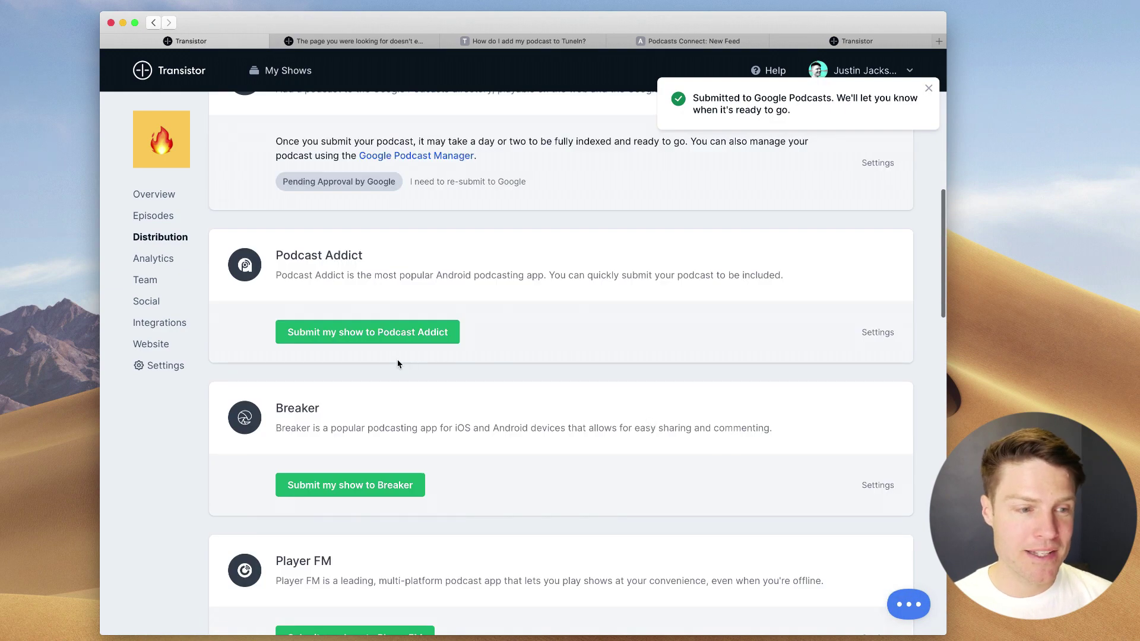
left_click(394, 340)
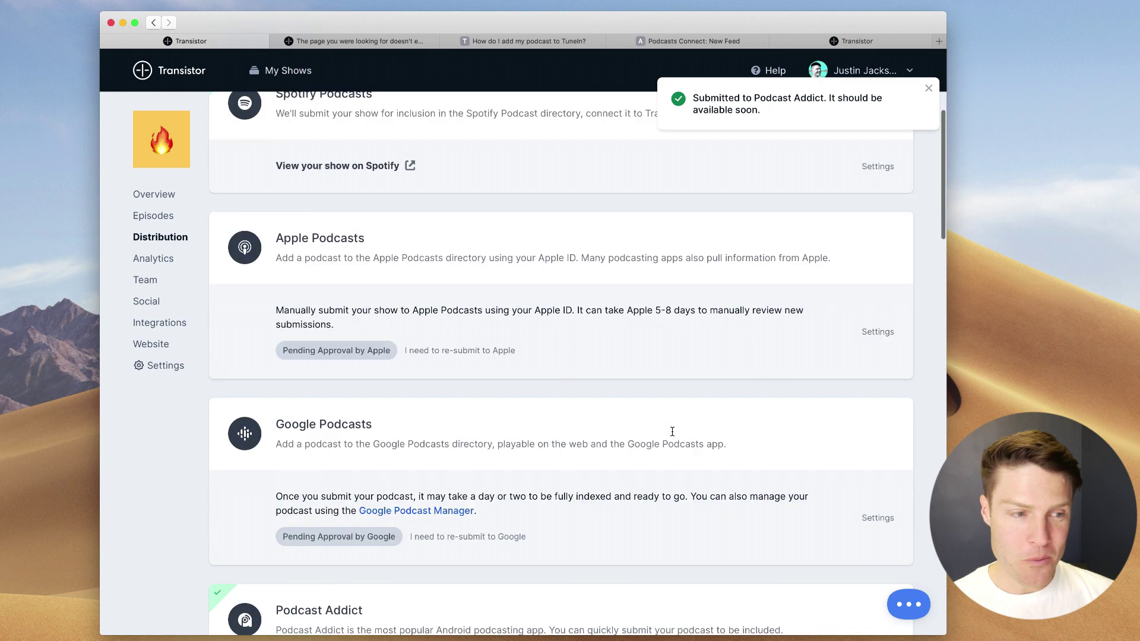
scroll(570, 374, "down", 5)
scroll(571, 374, "down", 5)
left_click(383, 284)
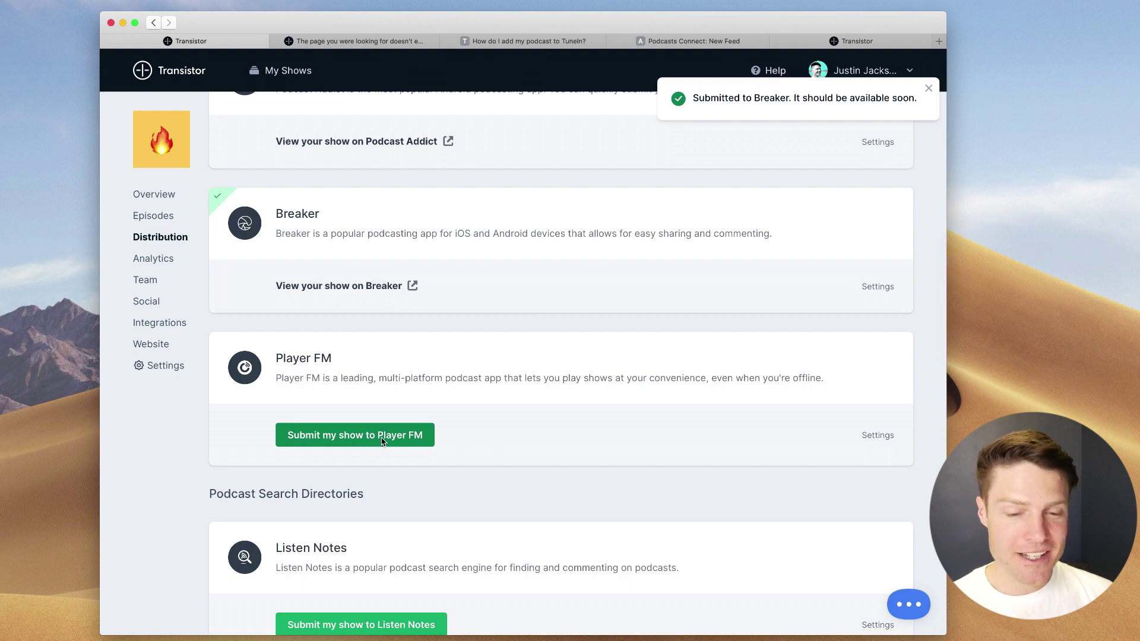
left_click(382, 436)
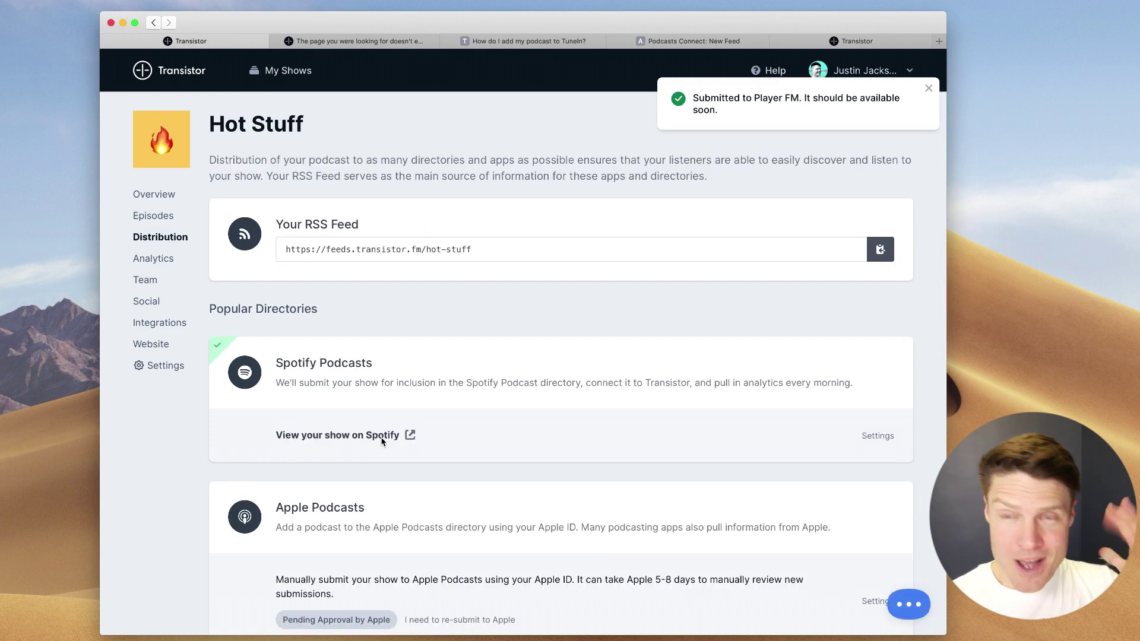
Go back from the TuneIn page to the directory help article, then return to Hot Stuff's Distribution page.
left_click(509, 41)
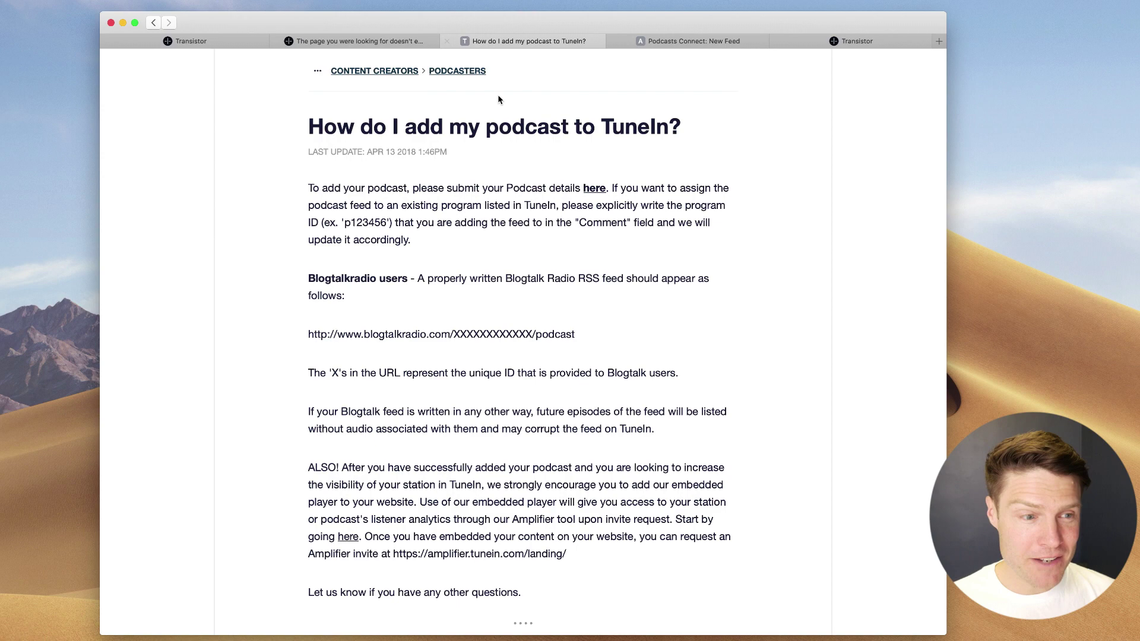
right_click(229, 114)
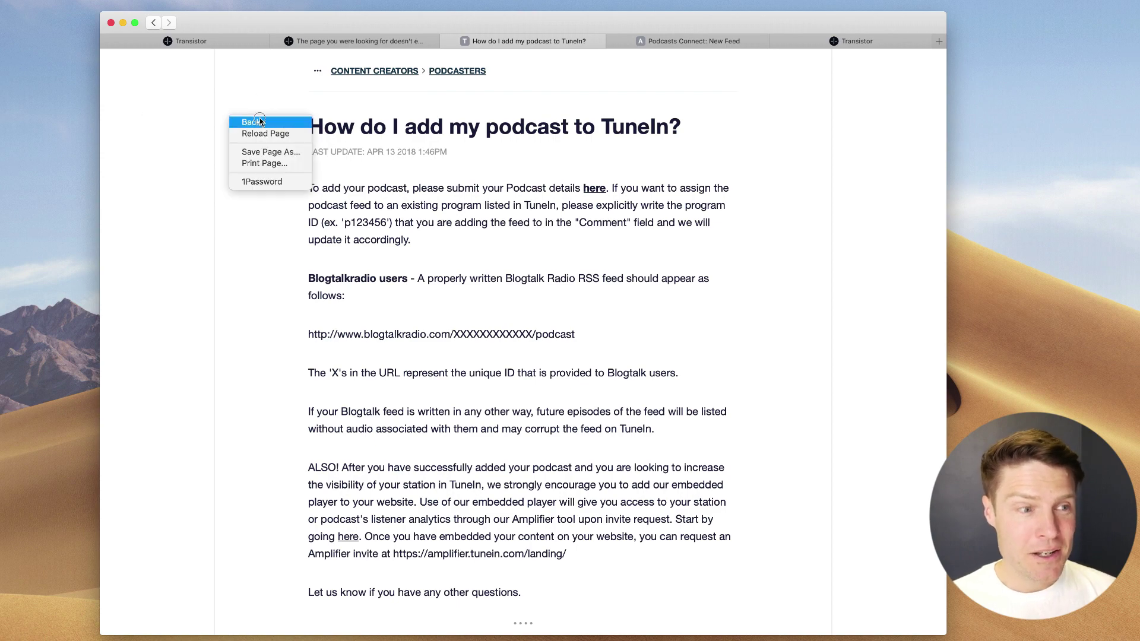
left_click(260, 121)
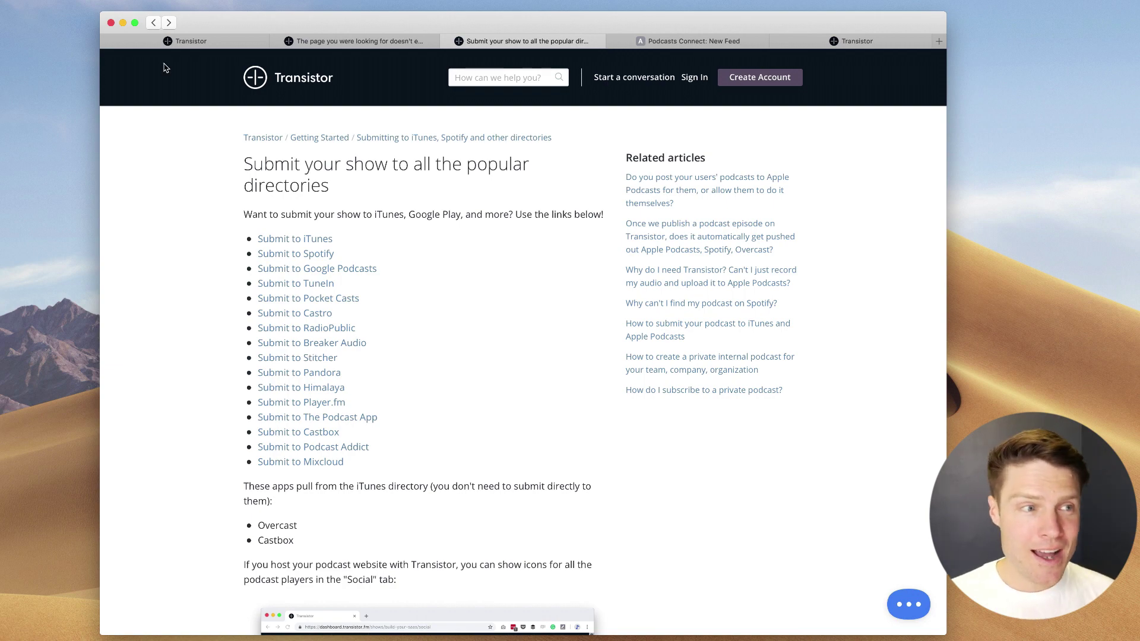
left_click(190, 42)
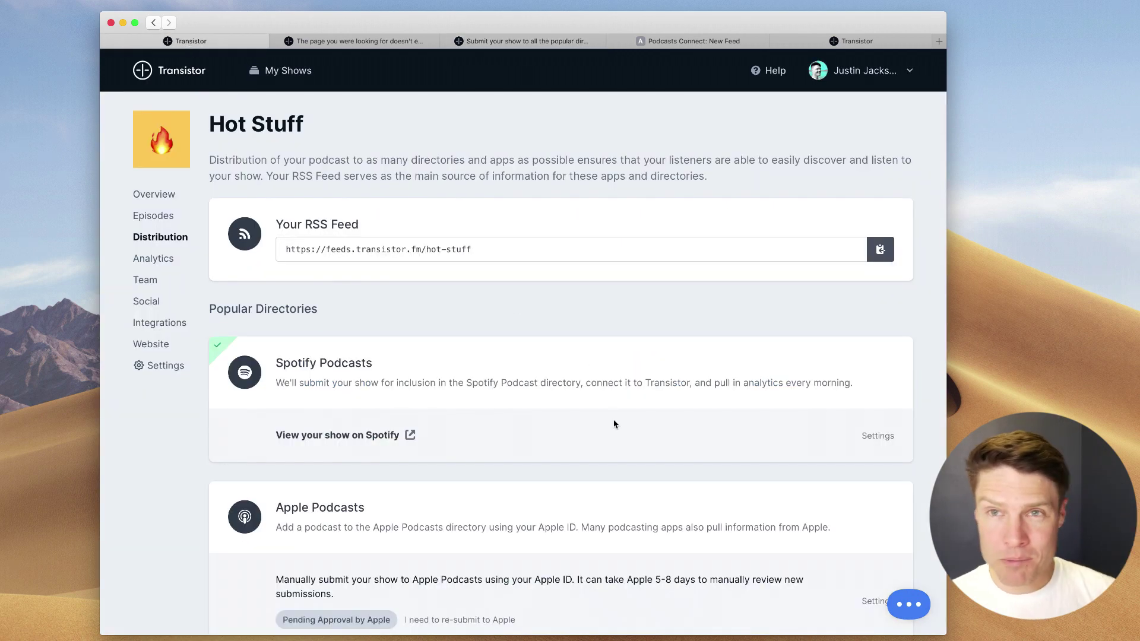
scroll(625, 432, "down", 3)
scroll(626, 431, "down", 2)
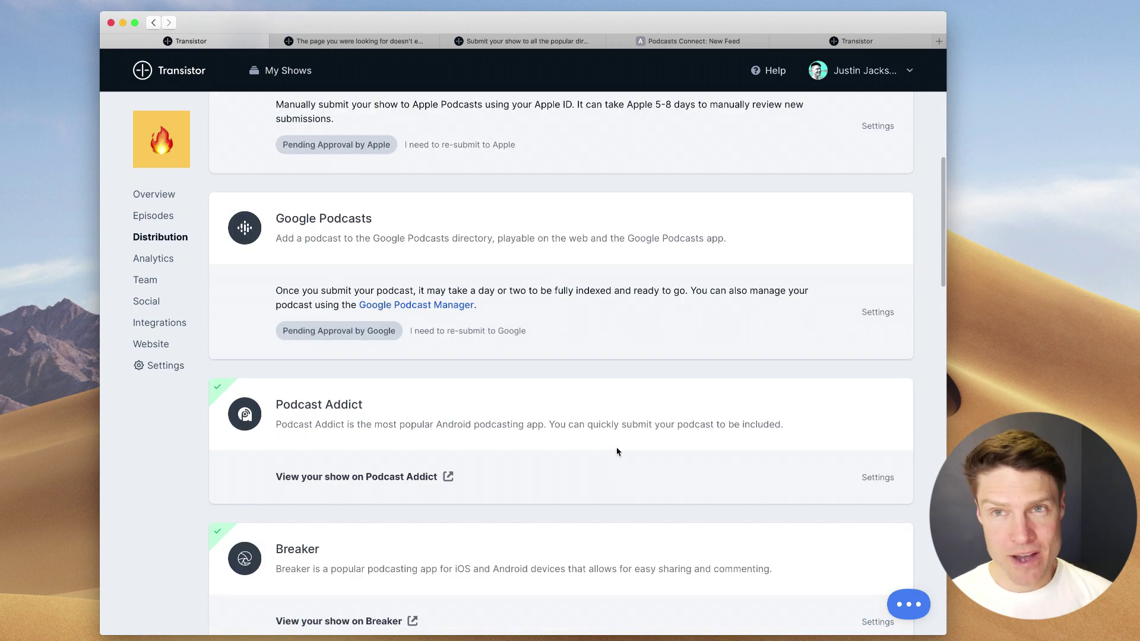
scroll(616, 436, "down", 2)
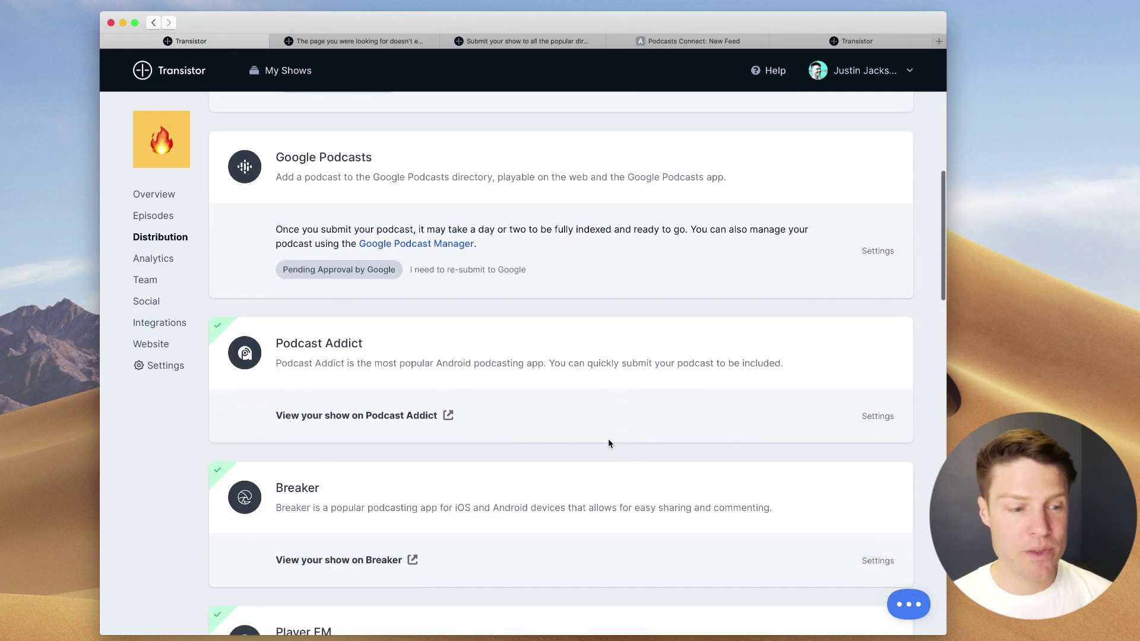
scroll(612, 441, "down", 4)
Submit Hot Stuff to Listen Notes and The Podcast Index.
left_click(361, 453)
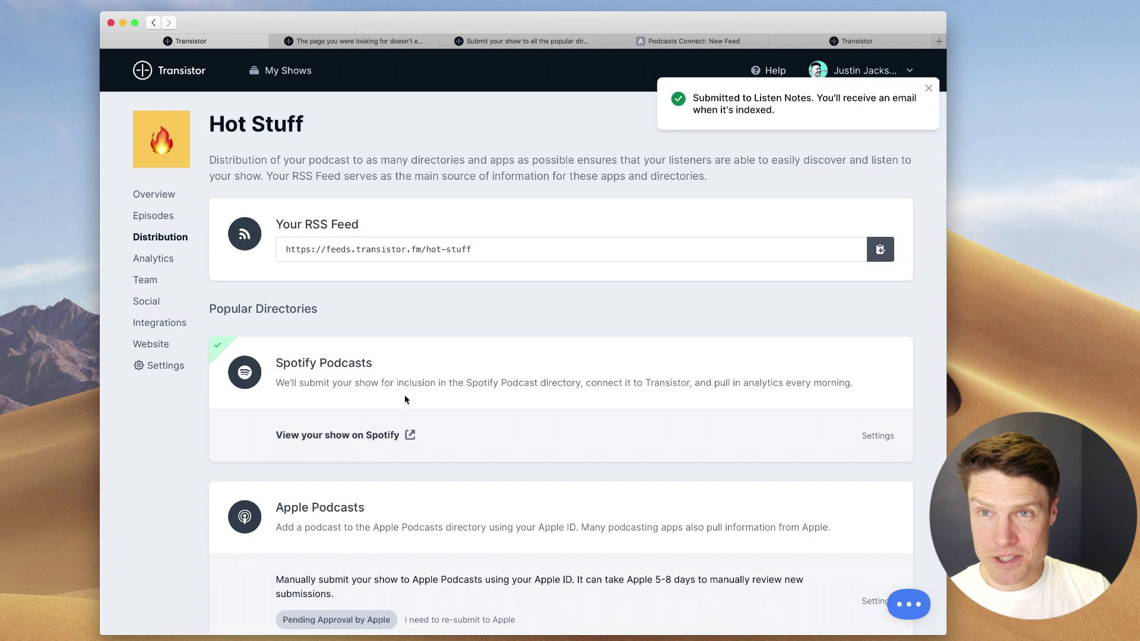
scroll(482, 468, "down", 4)
scroll(489, 490, "down", 4)
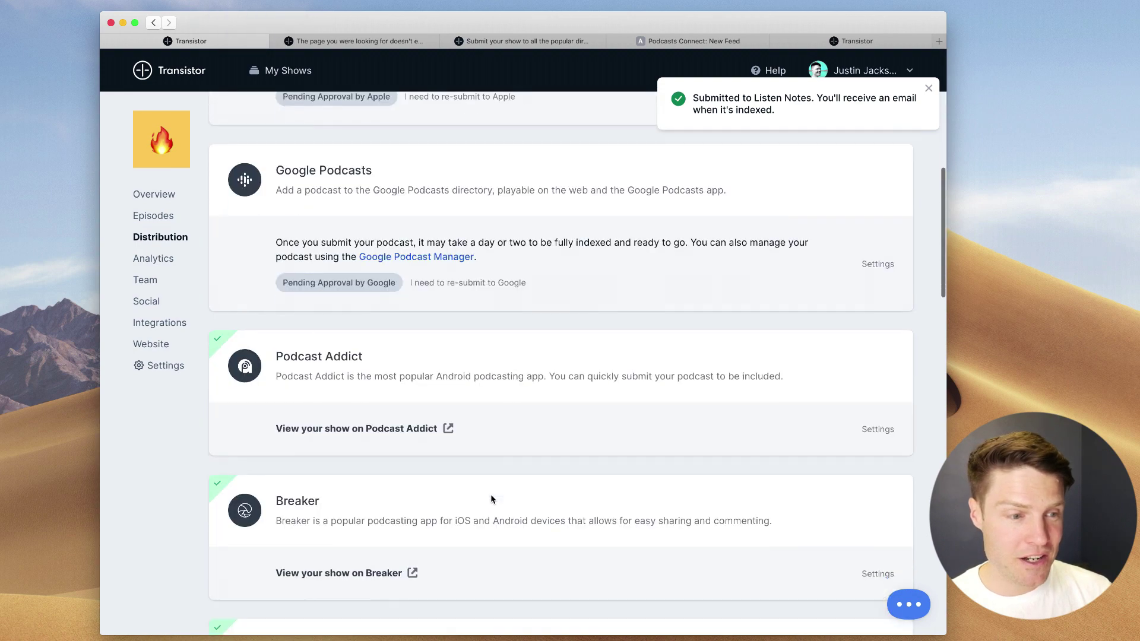
scroll(489, 485, "down", 3)
scroll(488, 481, "up", 1)
scroll(488, 480, "up", 1)
scroll(481, 481, "down", 5)
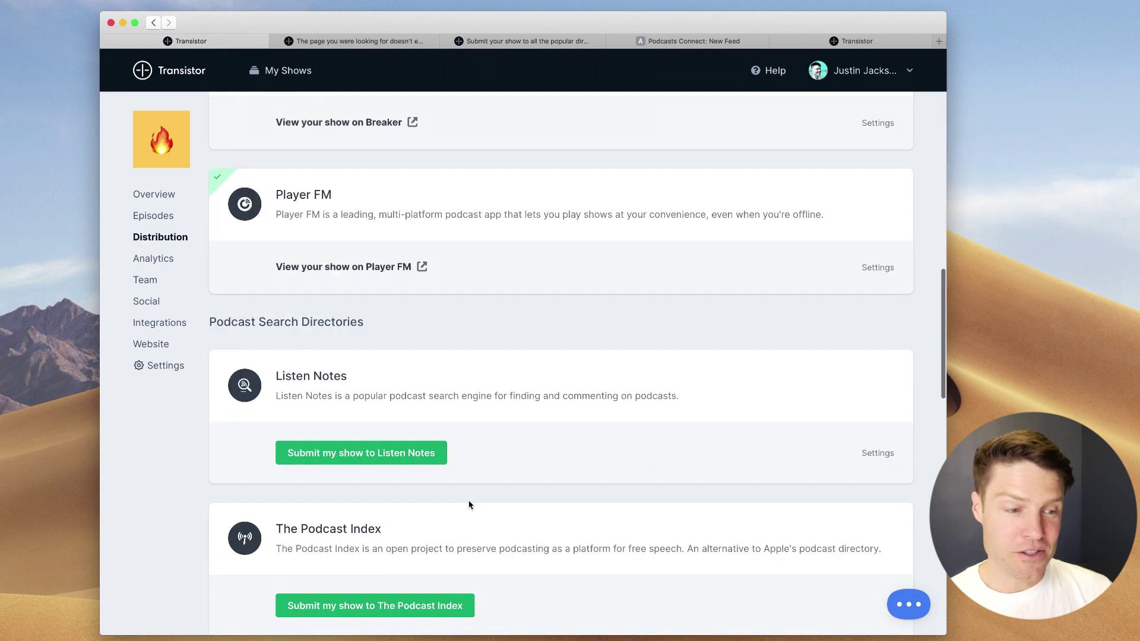
scroll(474, 500, "down", 3)
left_click(419, 432)
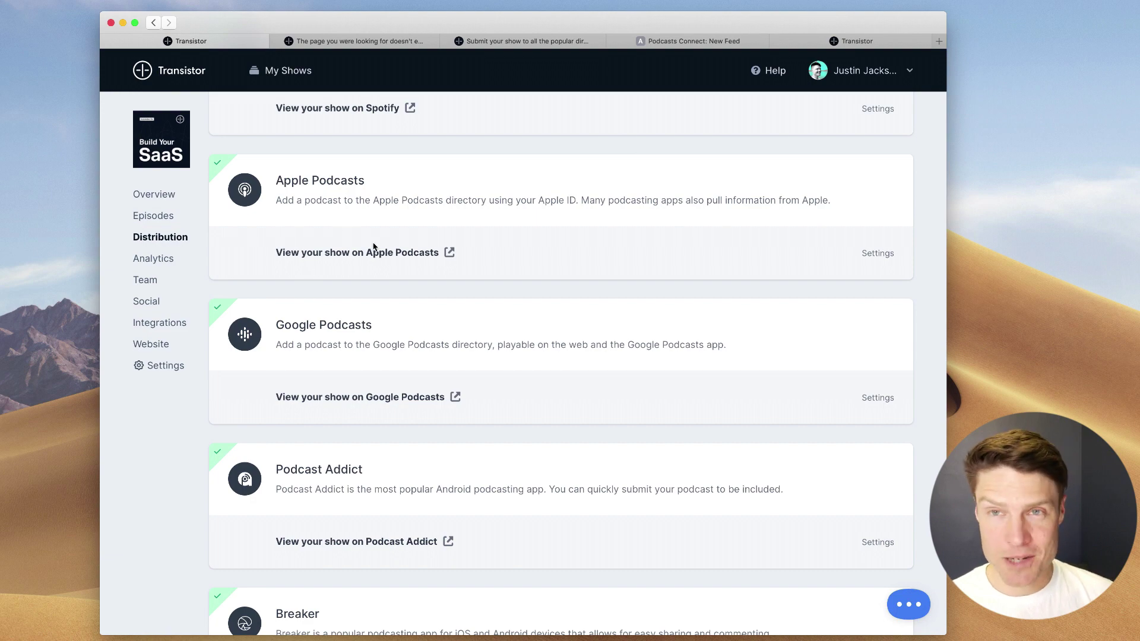
scroll(489, 347, "down", 10)
scroll(507, 395, "down", 5)
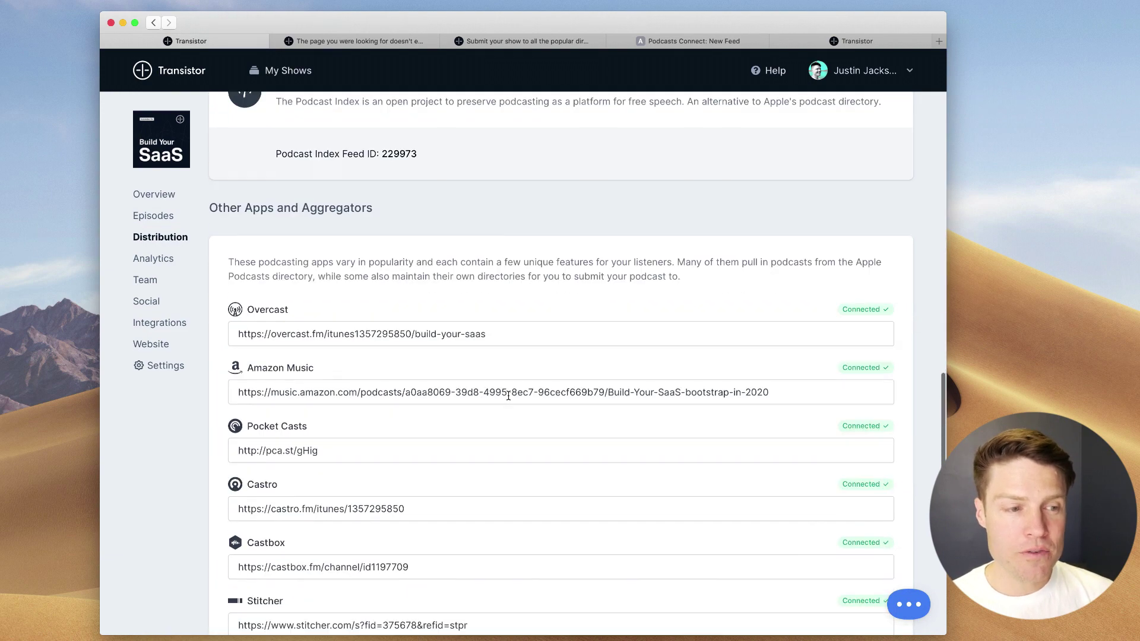
scroll(508, 398, "down", 5)
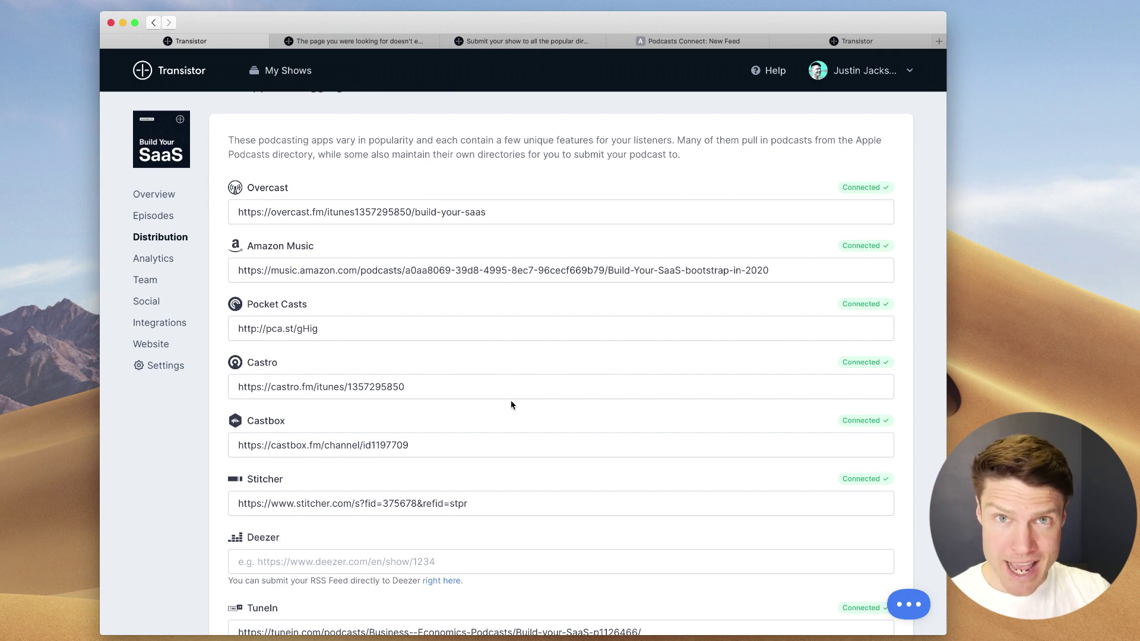
scroll(510, 400, "up", 15)
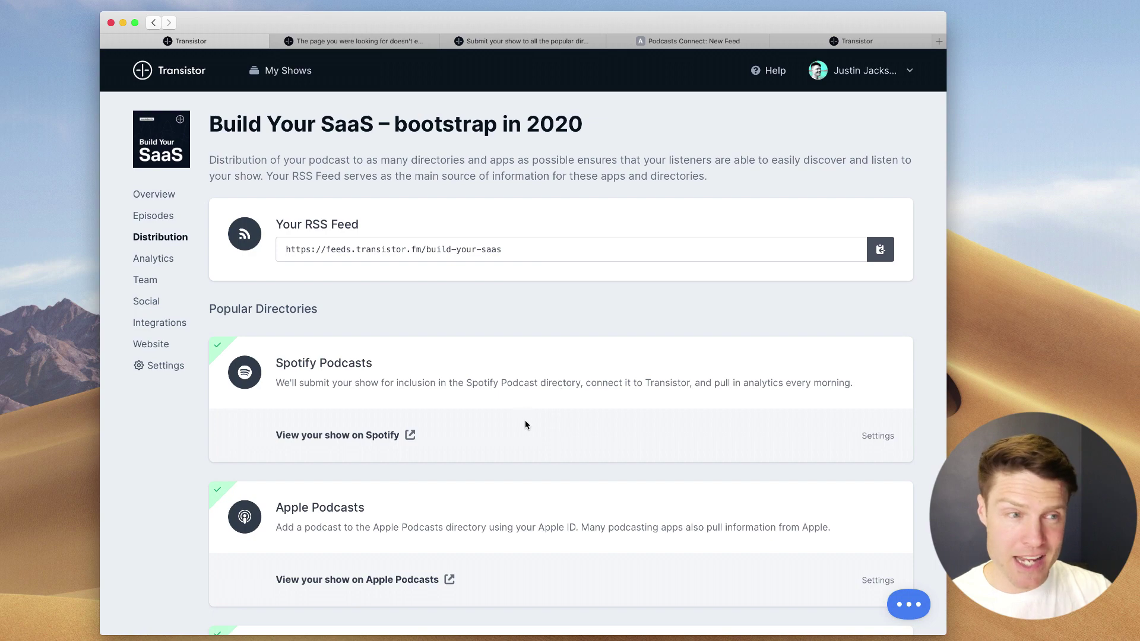
Open Build Your SaaS's public Subscribe page and preview the embedded player's subscribe options.
left_click(154, 194)
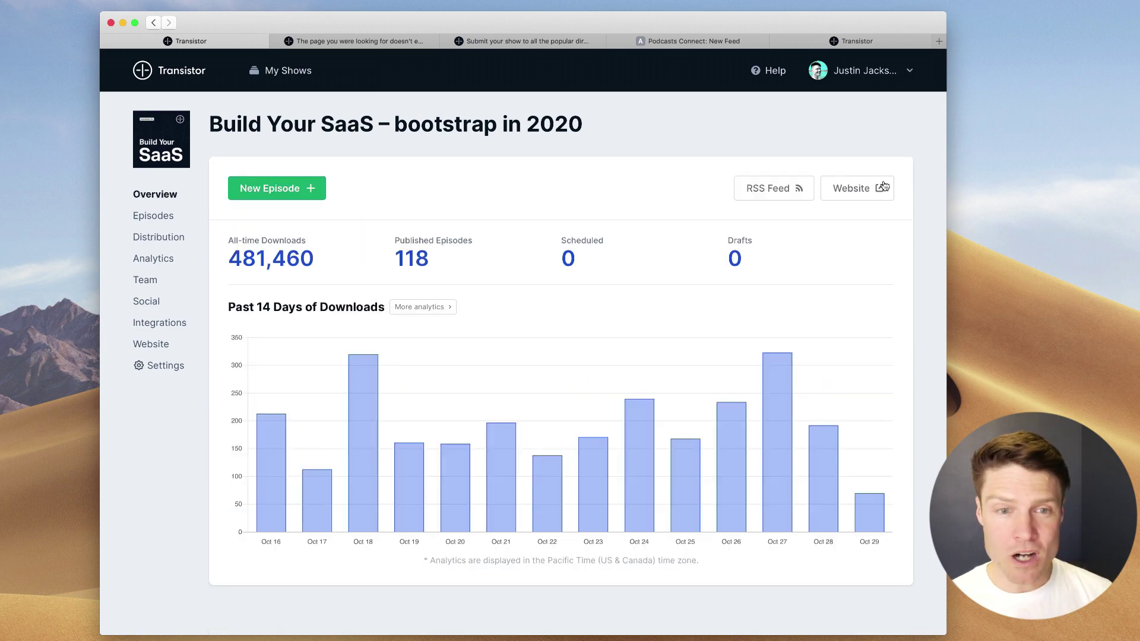
left_click(844, 190)
left_click(774, 103)
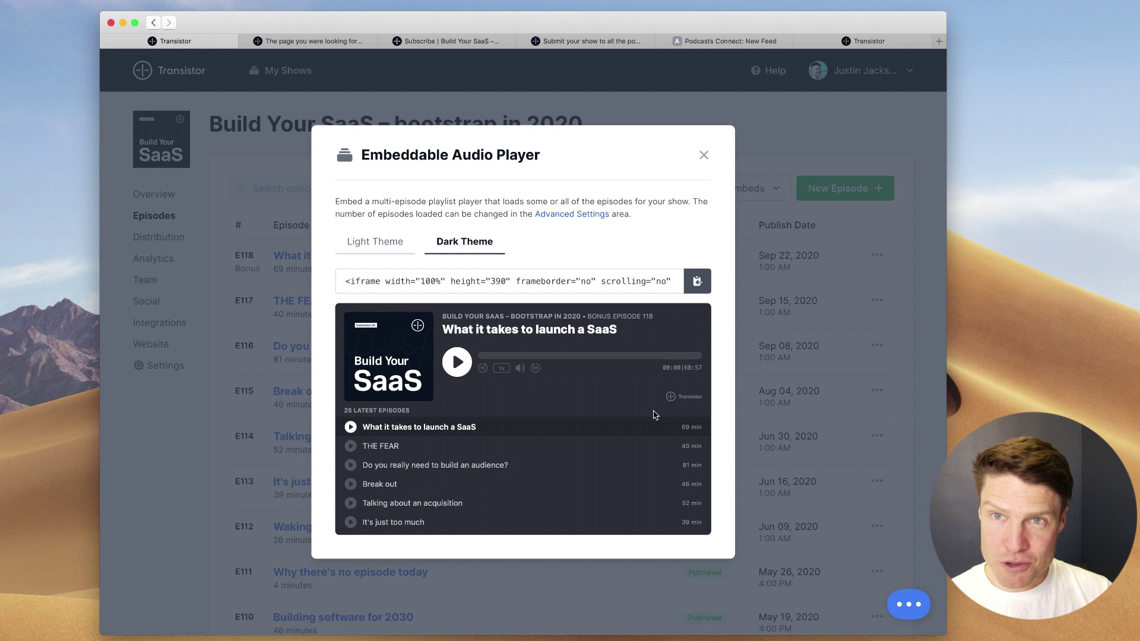
left_click(467, 400)
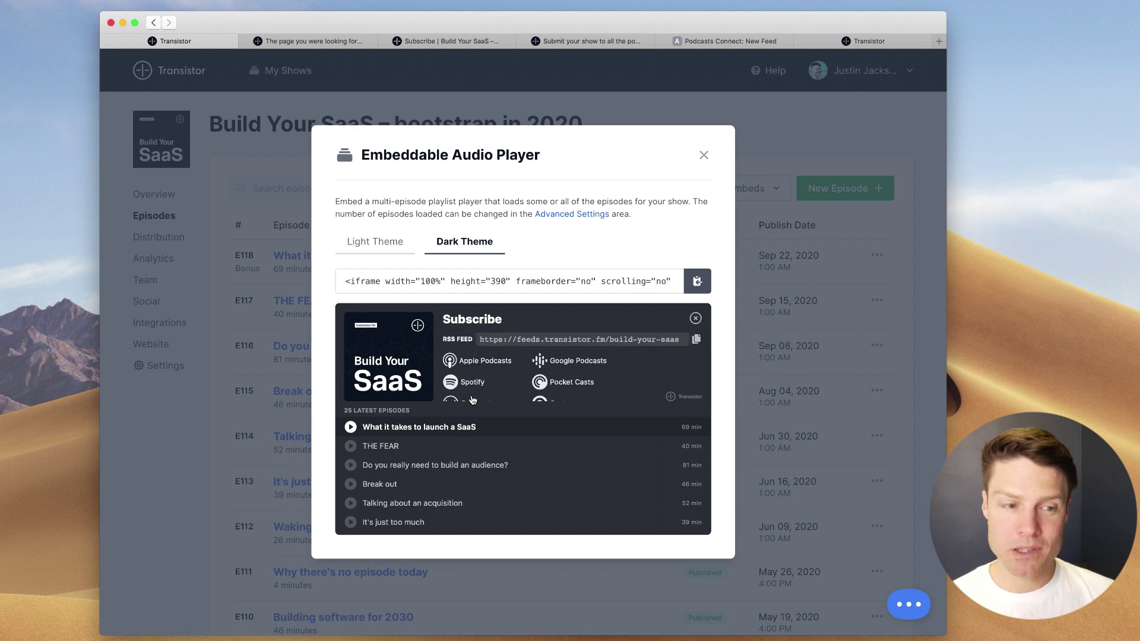
scroll(500, 374, "down", 5)
scroll(502, 360, "down", 1)
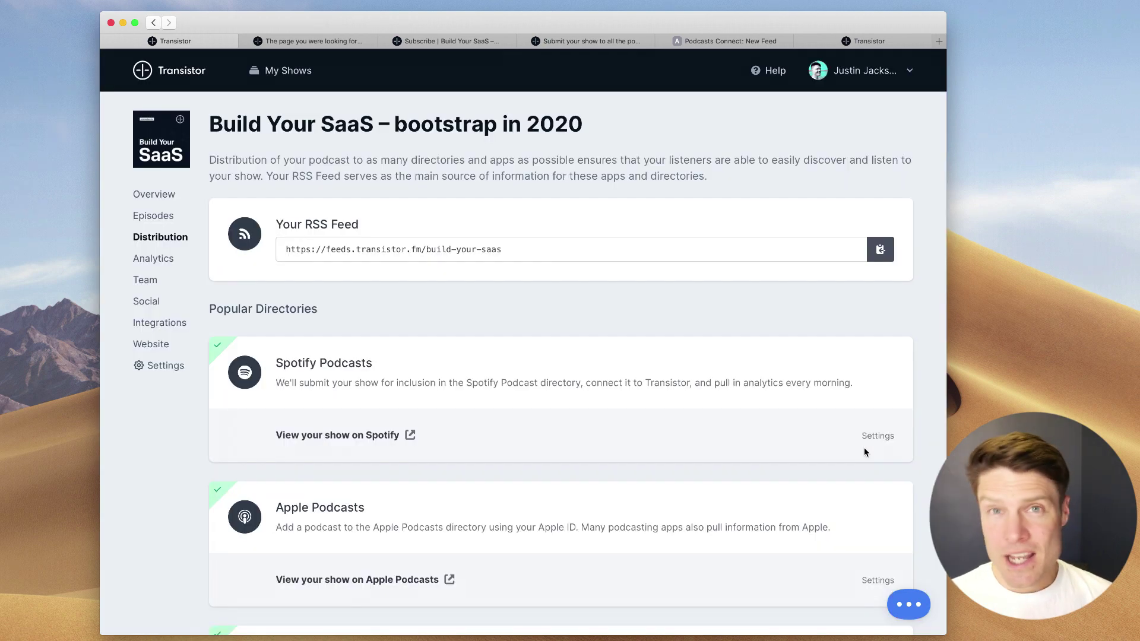
left_click(876, 437)
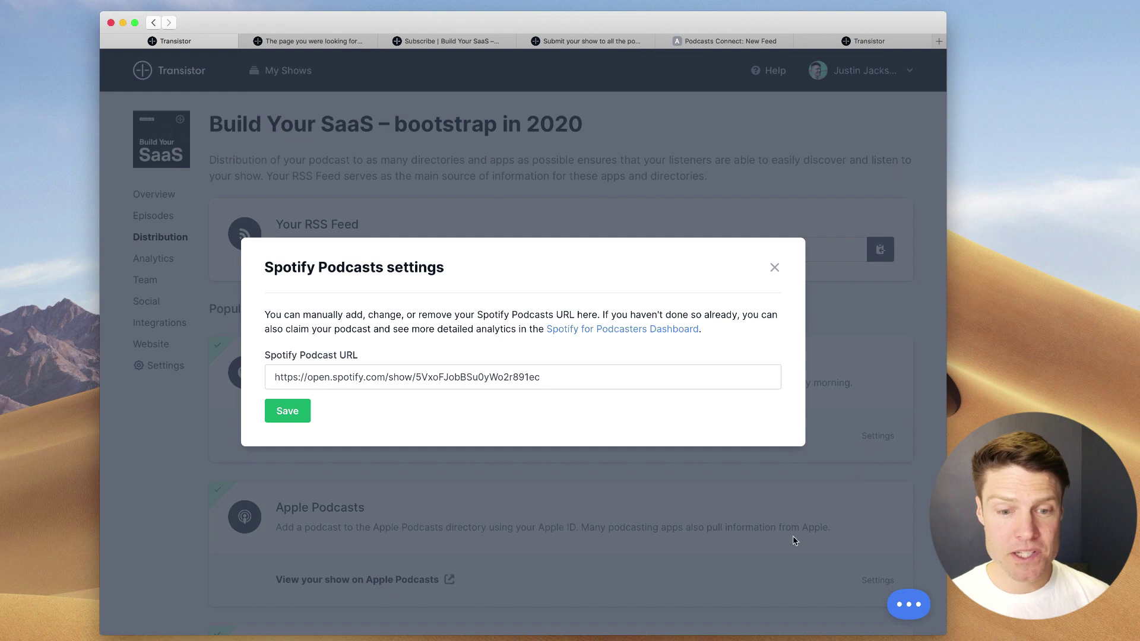
left_click(774, 267)
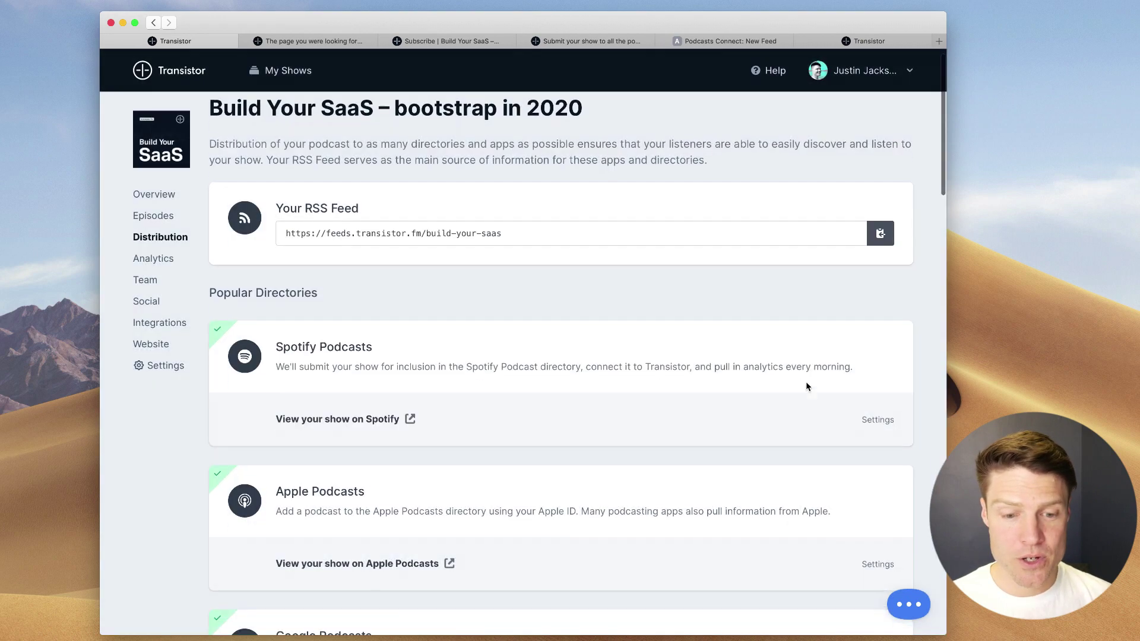
scroll(806, 387, "down", 3)
left_click(878, 402)
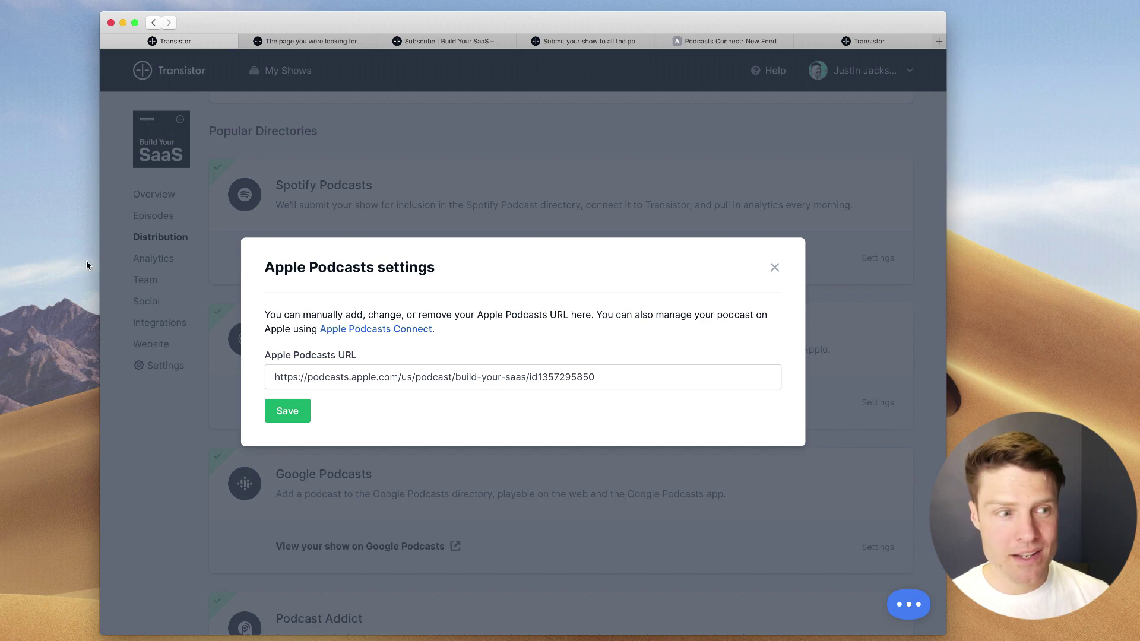
left_click(774, 268)
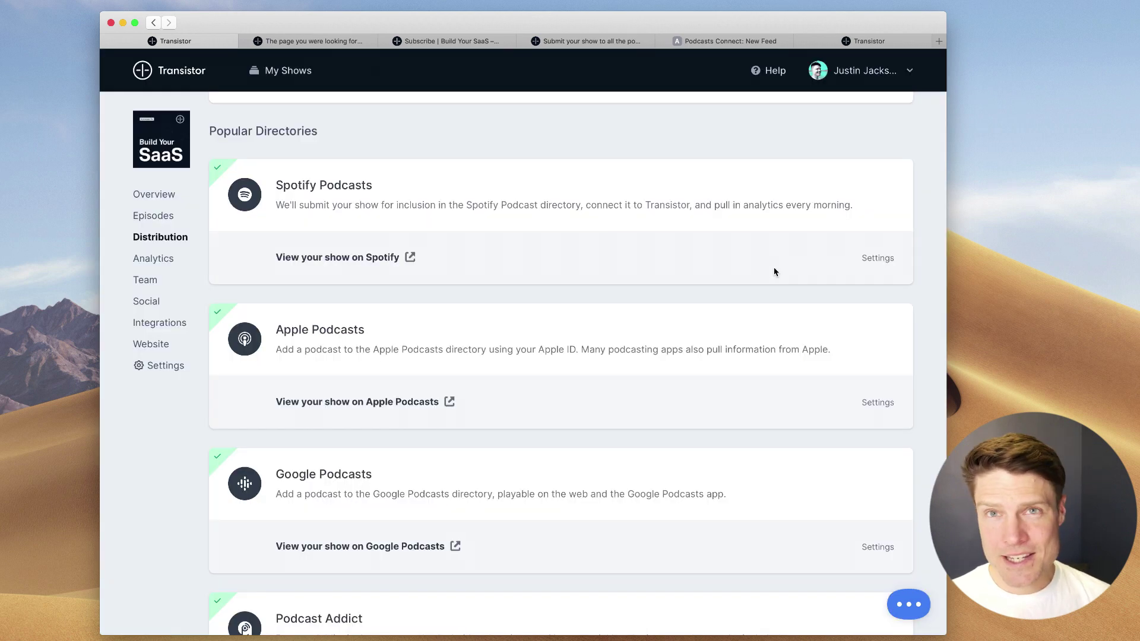